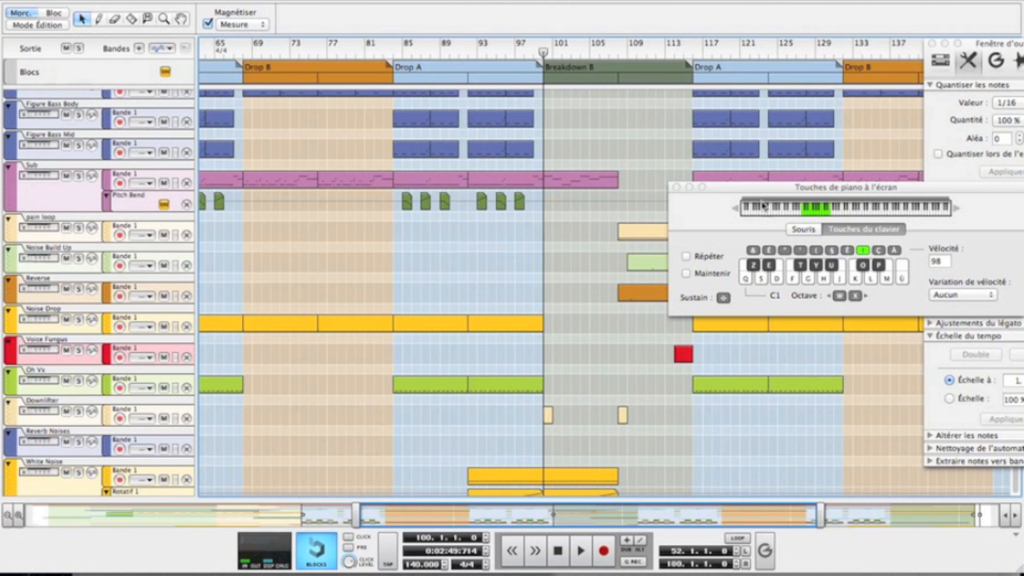
Move the on-screen piano window aside, examine the arrangement's tracks around Breakdown B and play the song from bar 100.
left_click_drag(754, 190, 848, 369)
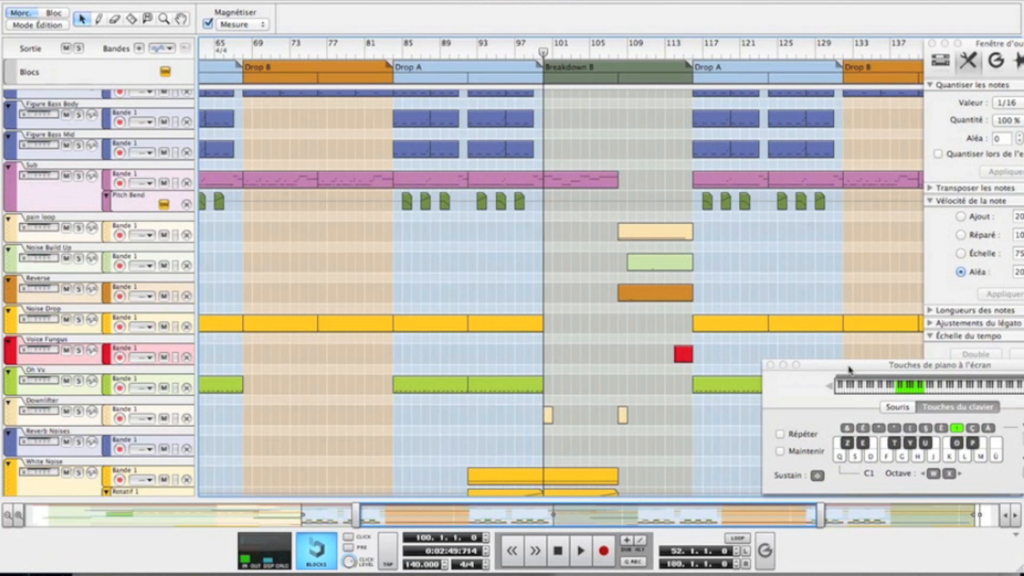
scroll(762, 261, "up", 10)
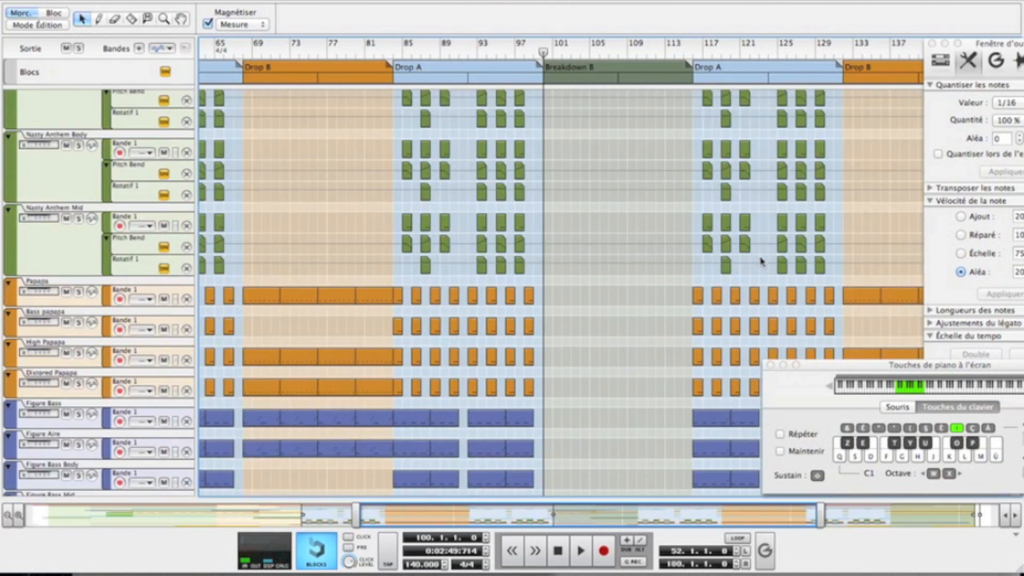
scroll(762, 262, "up", 10)
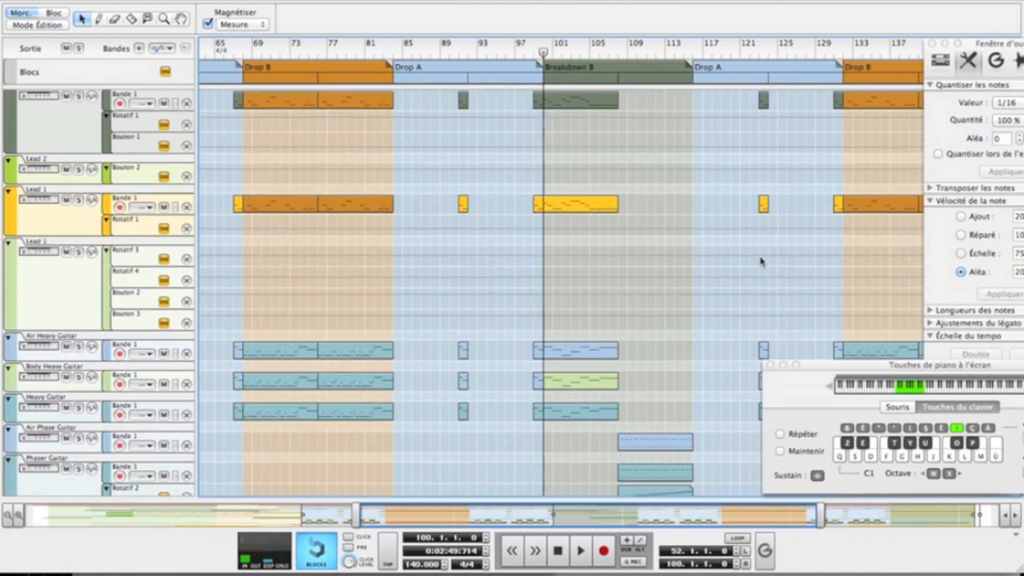
scroll(762, 261, "up", 1)
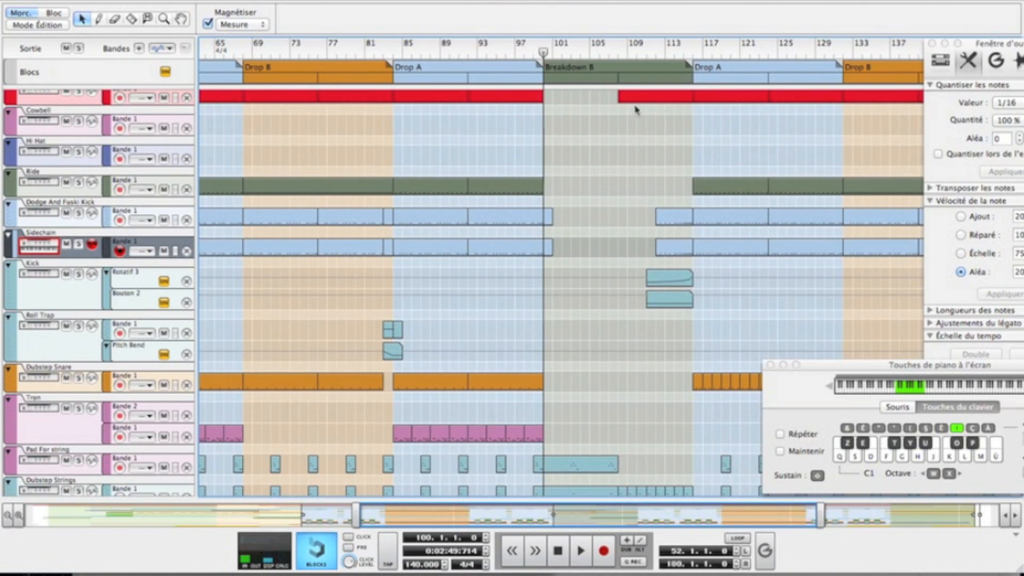
scroll(613, 147, "down", 6)
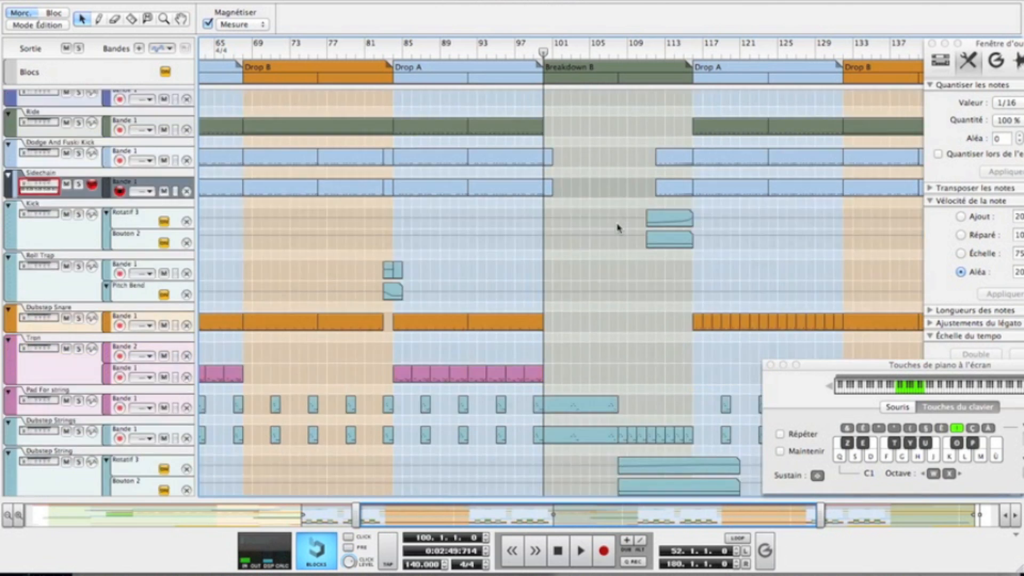
scroll(682, 323, "down", 4)
scroll(682, 322, "down", 8)
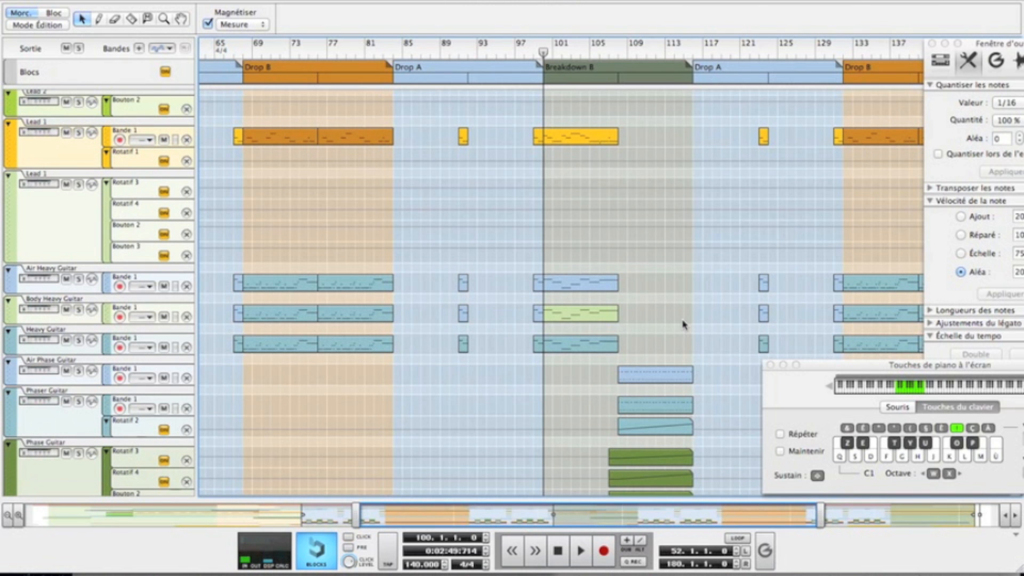
scroll(685, 324, "down", 10)
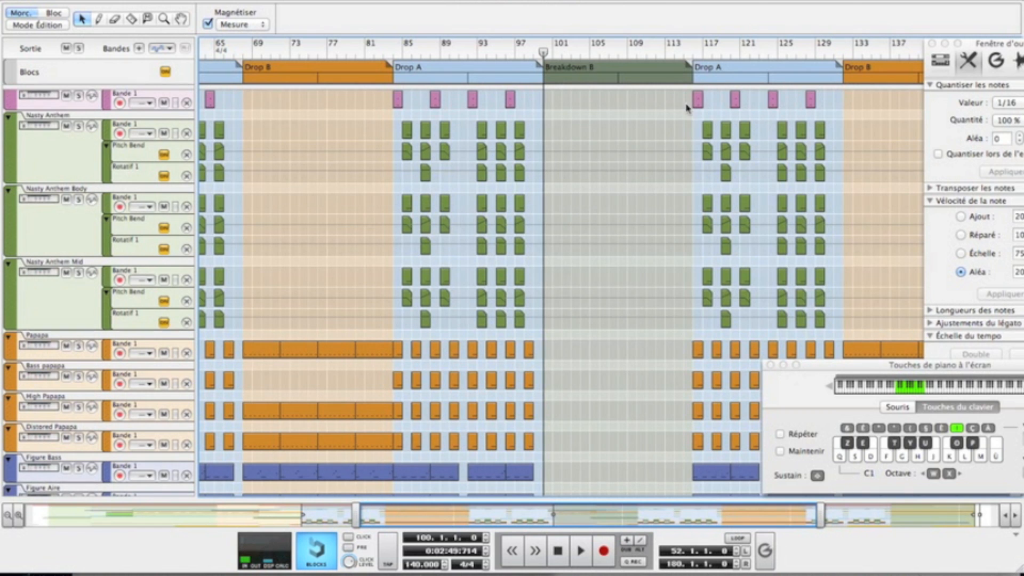
scroll(697, 361, "down", 8)
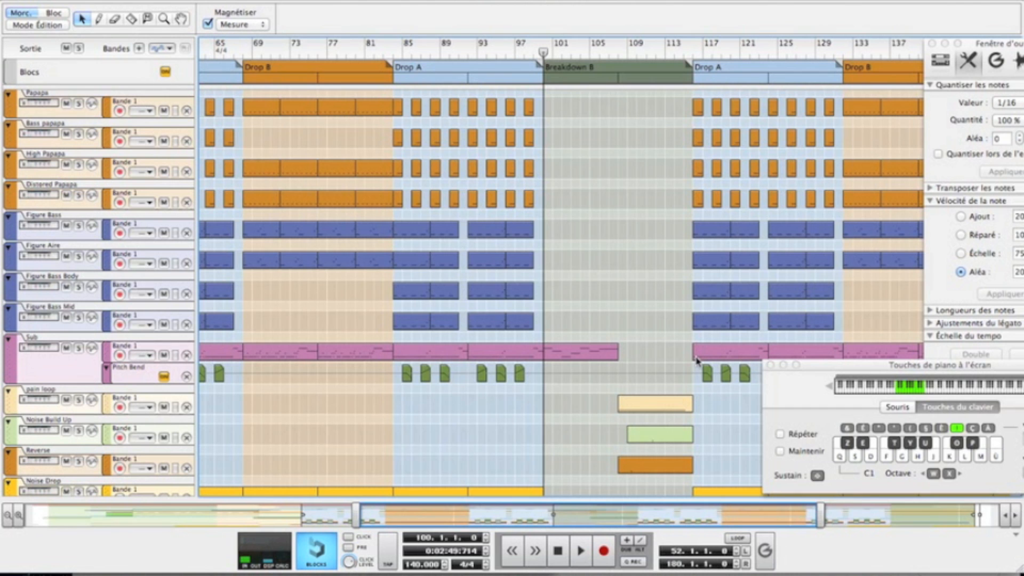
key("space")
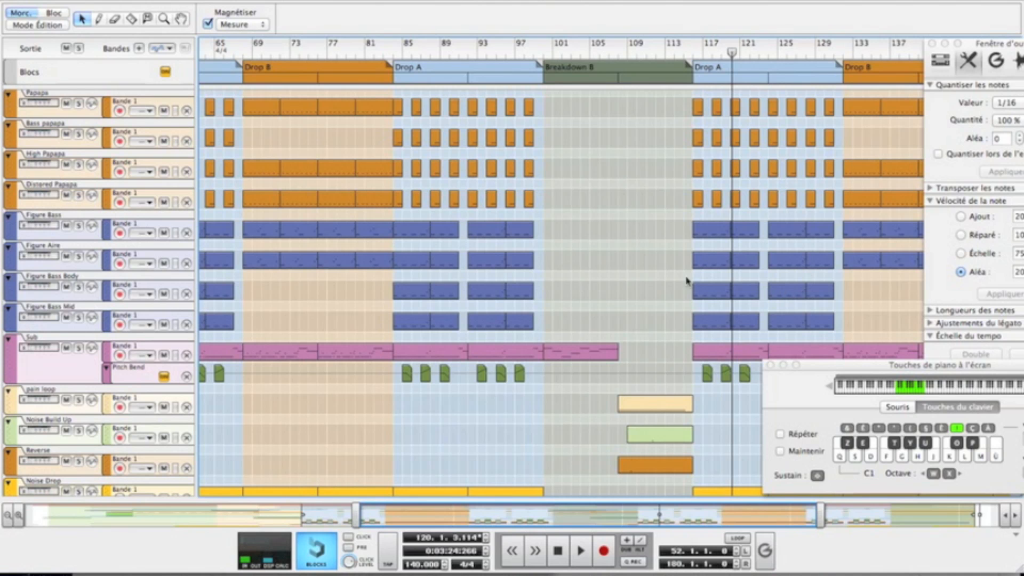
Solo the Papapa, Bass papapa, High Papapa and Distored Papapa tracks.
scroll(681, 277, "up", 5)
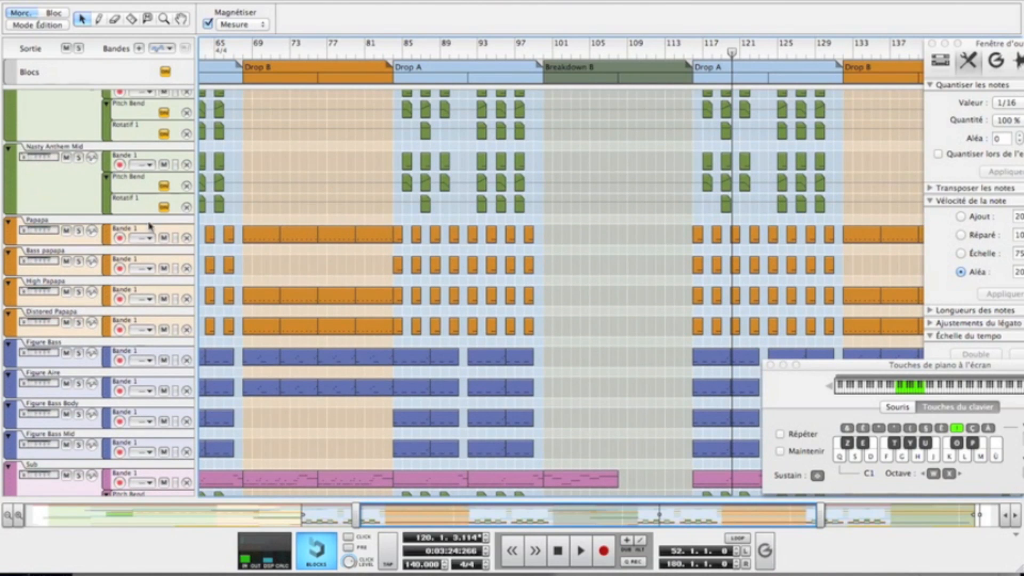
left_click(79, 230)
left_click(79, 262)
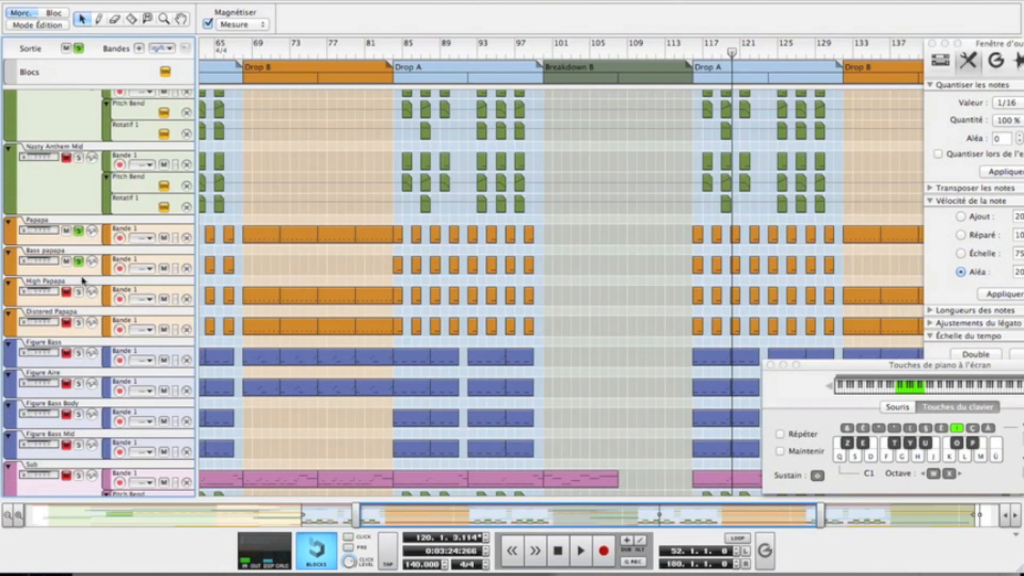
left_click(79, 292)
left_click(79, 322)
Play the four soloed tracks from the start of Drop A at bar 116 and stop playback.
left_click(693, 52)
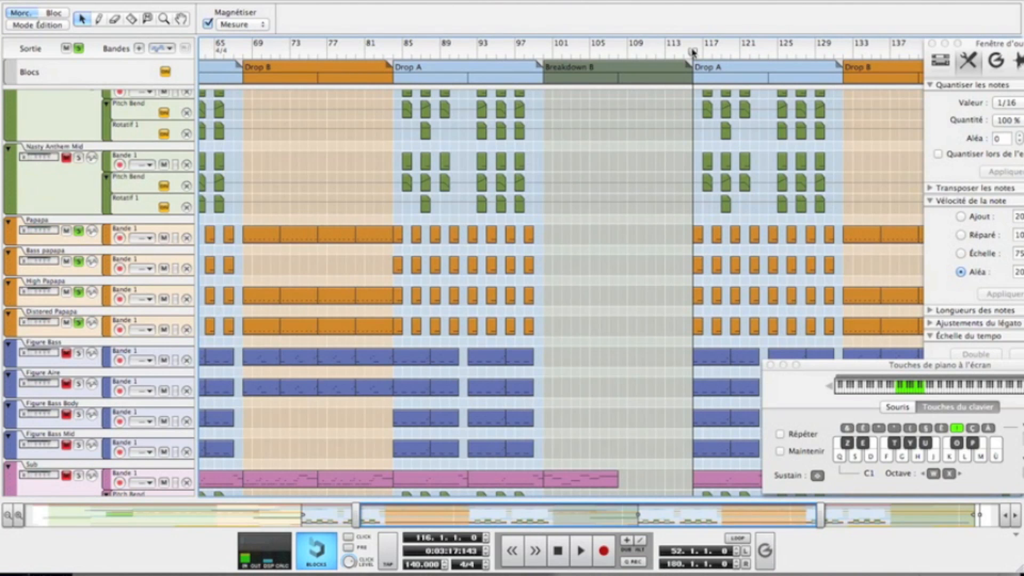
key("space")
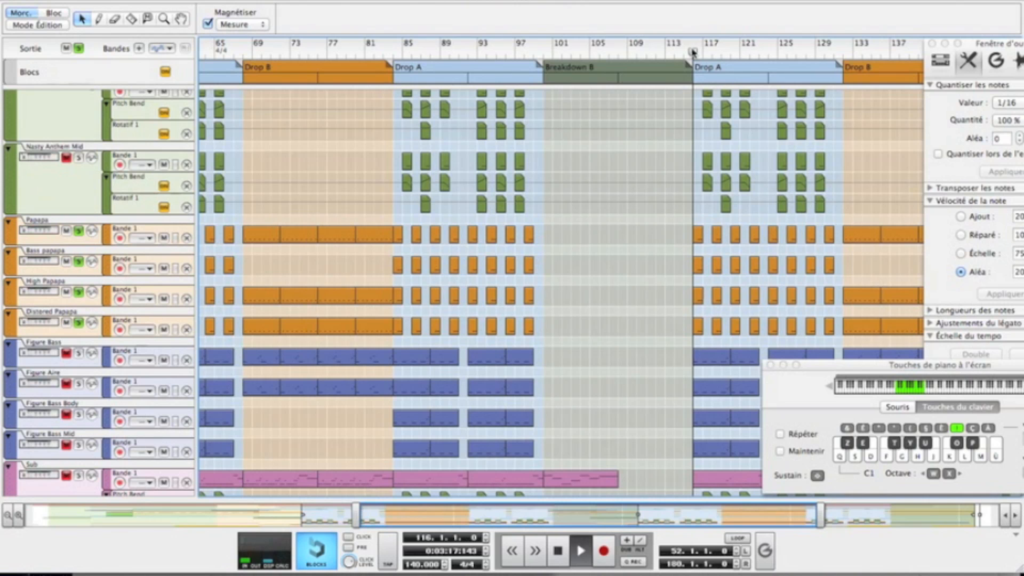
key("space")
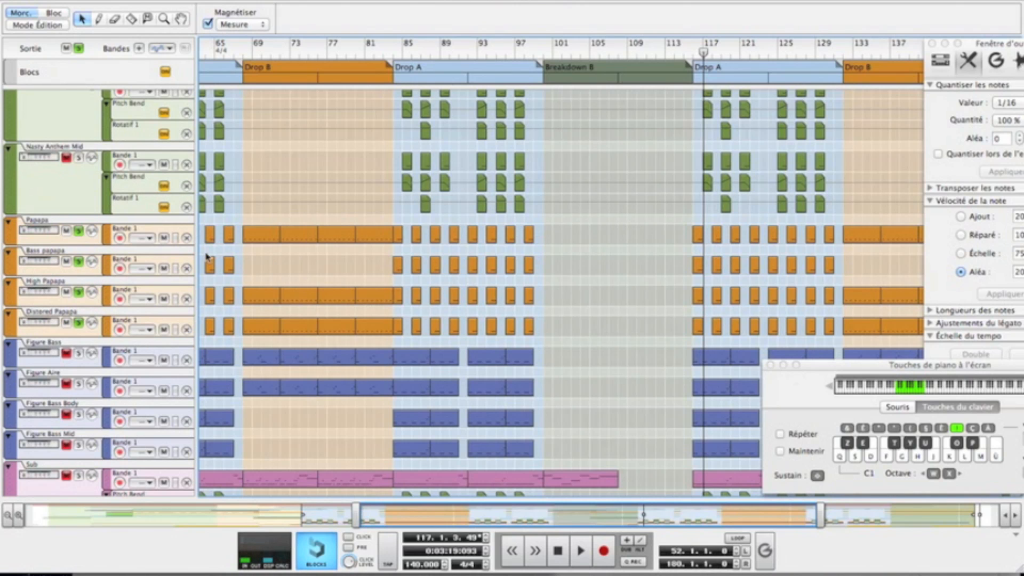
Remove solo from Bass papapa, High Papapa and Distored Papapa, keeping only the Papapa track soloed.
left_click(79, 261)
left_click(79, 292)
left_click(79, 322)
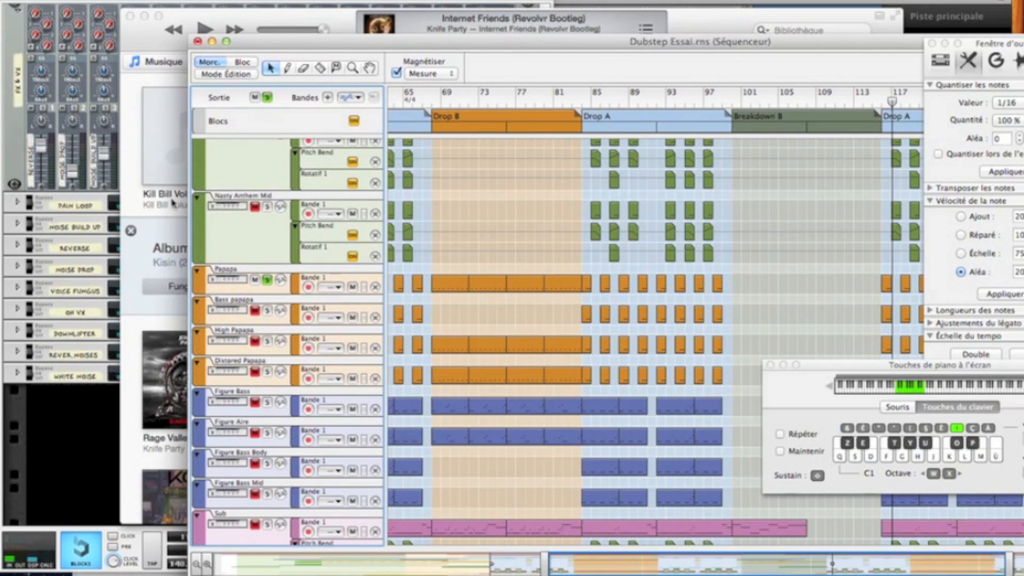
Examine the device chain inside the Papapa Combinator in the rack, from the Thor synthesizer down to the Maximizer, and fold it again.
left_click(22, 157)
scroll(22, 156, "up", 10)
scroll(22, 157, "up", 1)
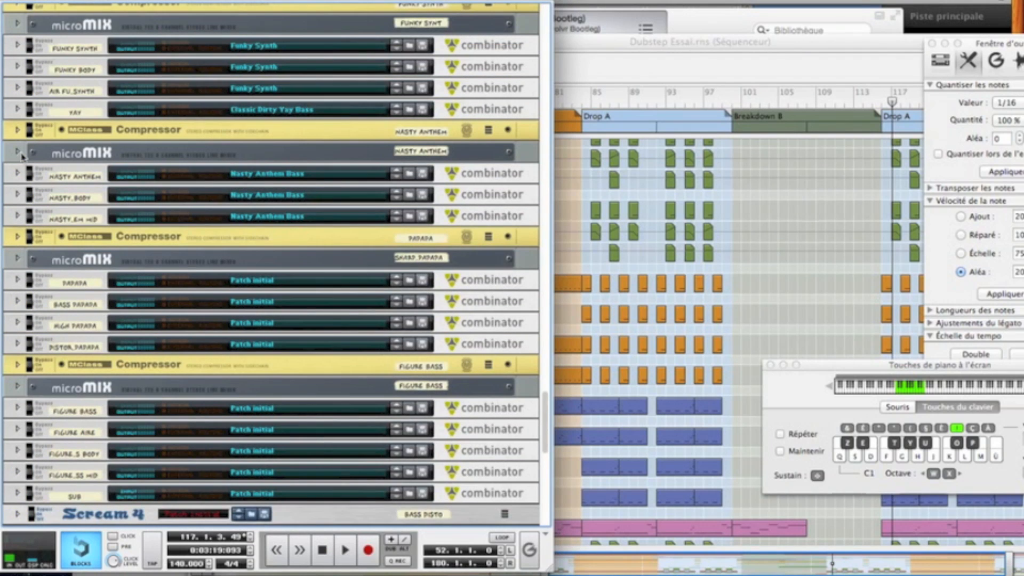
left_click(20, 284)
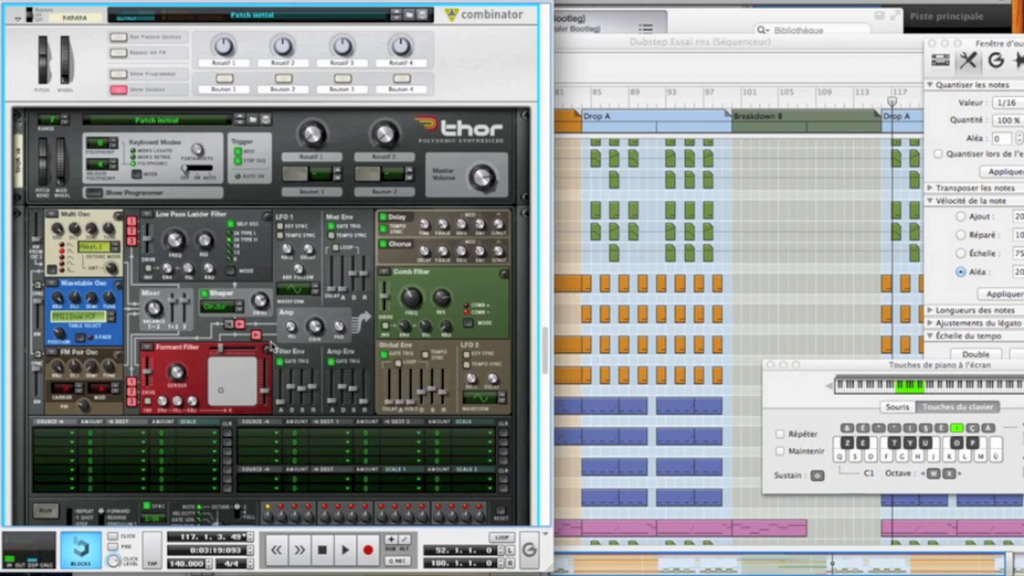
scroll(301, 339, "down", 10)
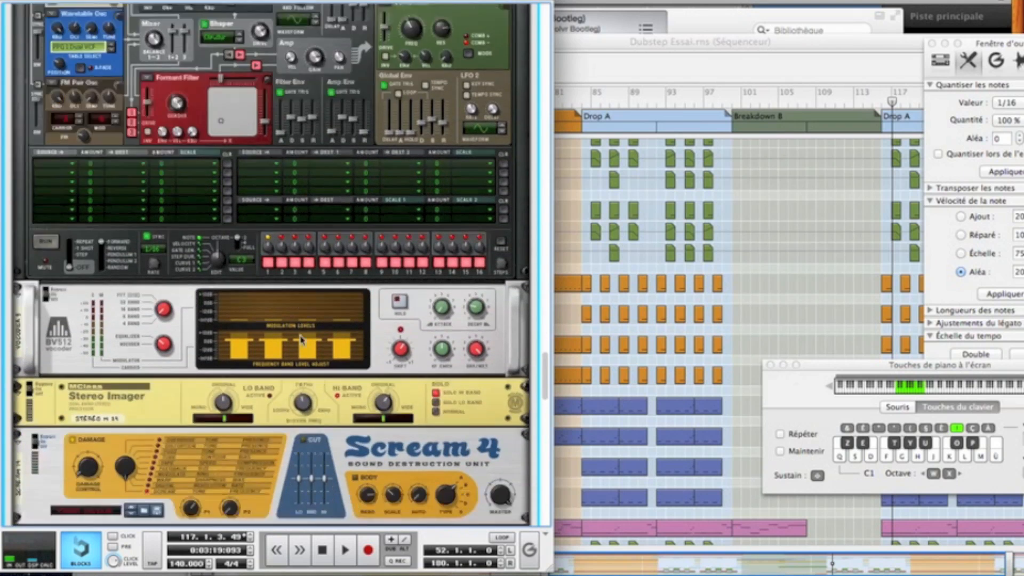
scroll(301, 340, "down", 15)
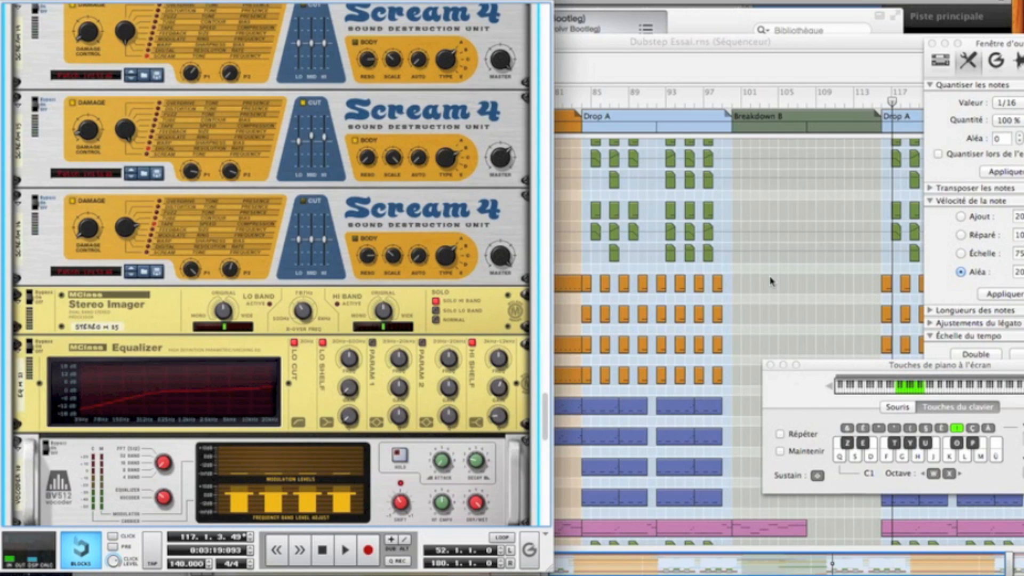
scroll(359, 386, "down", 5)
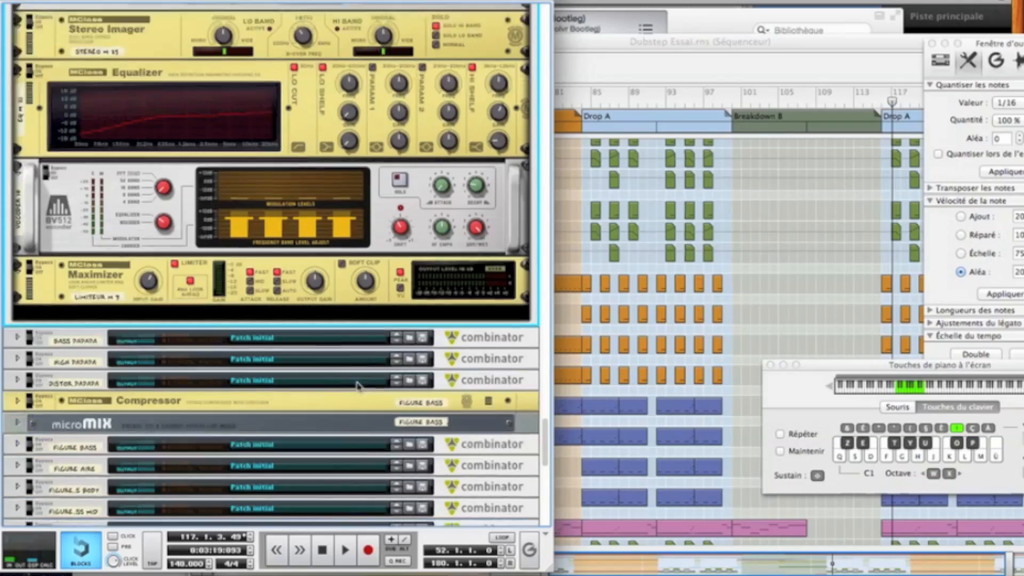
scroll(358, 386, "up", 10)
scroll(358, 386, "up", 15)
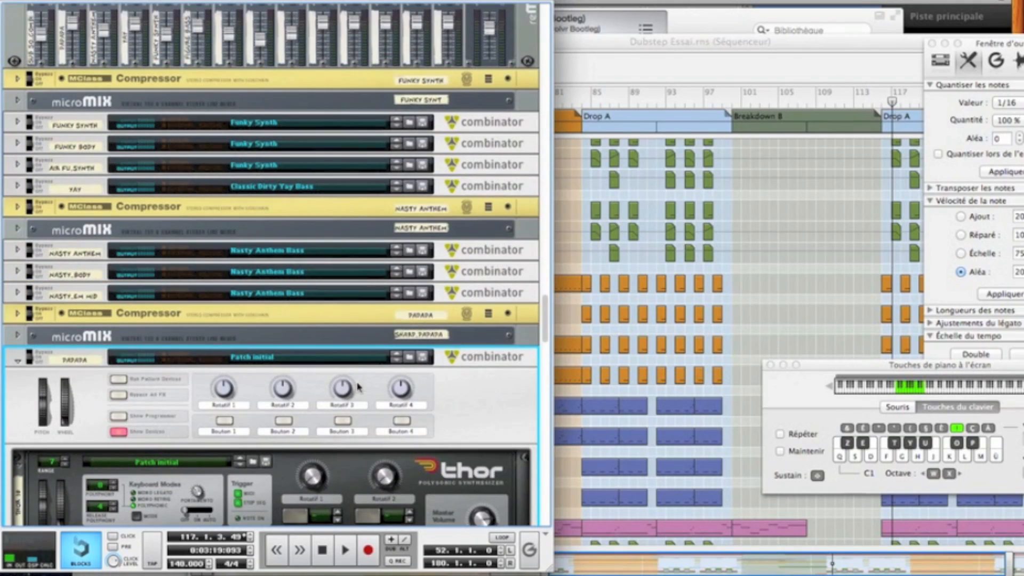
left_click(17, 361)
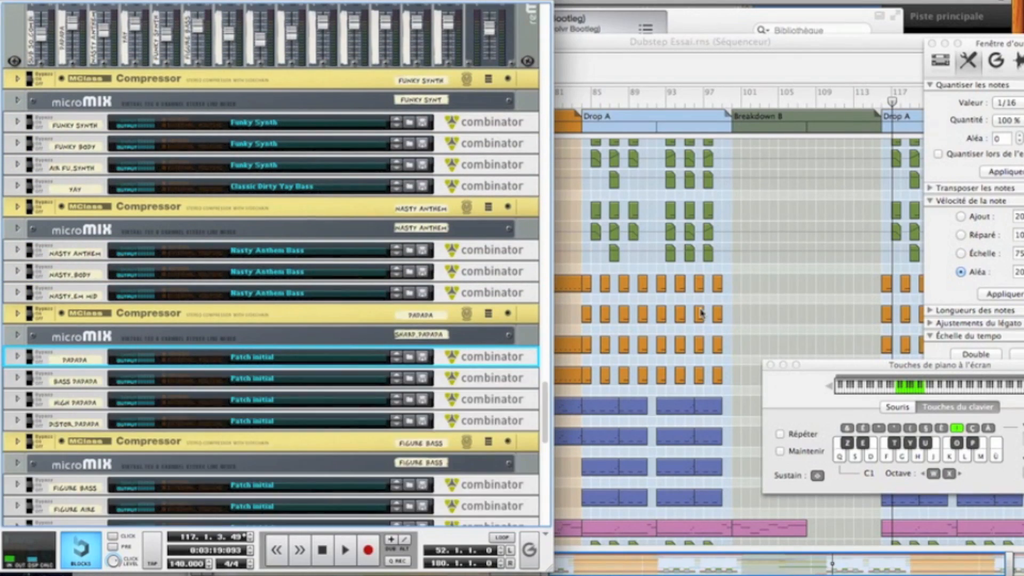
Play the soloed Papapa track from bar 84 and show the Spectrum Analyzer 32 in the rack.
left_click(622, 132)
left_click(582, 103)
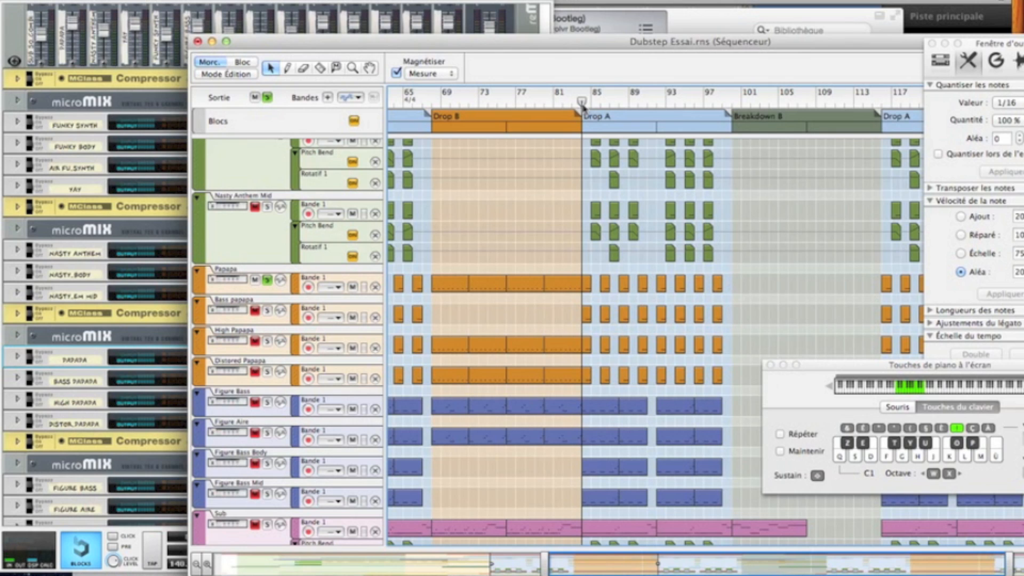
key("space")
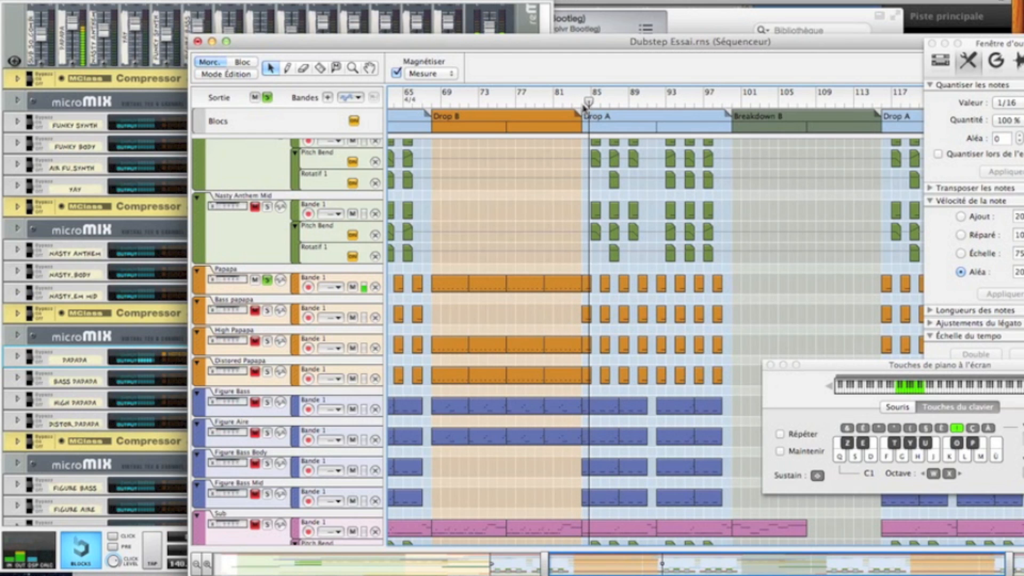
left_click(83, 210)
scroll(83, 210, "up", 20)
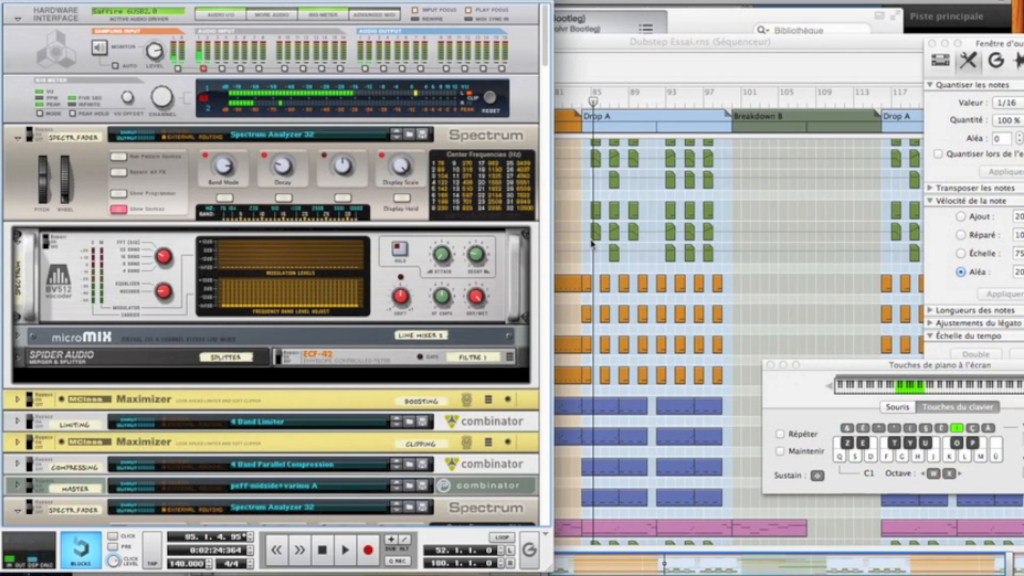
Replay the Papapa track from the start of Drop A at bar 84 while examining its frequencies on the spectrum analyzer.
left_click(592, 243)
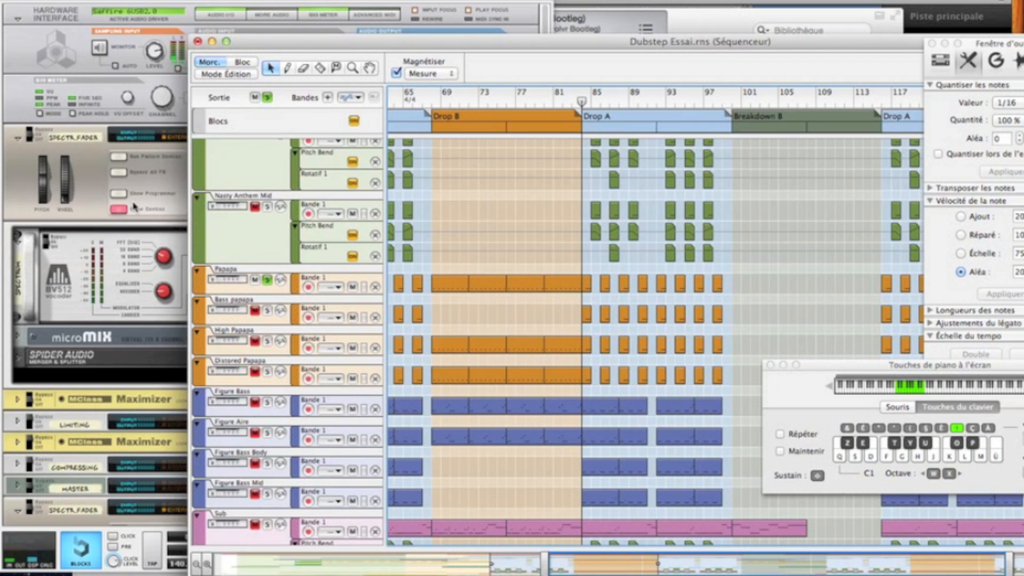
left_click(102, 206)
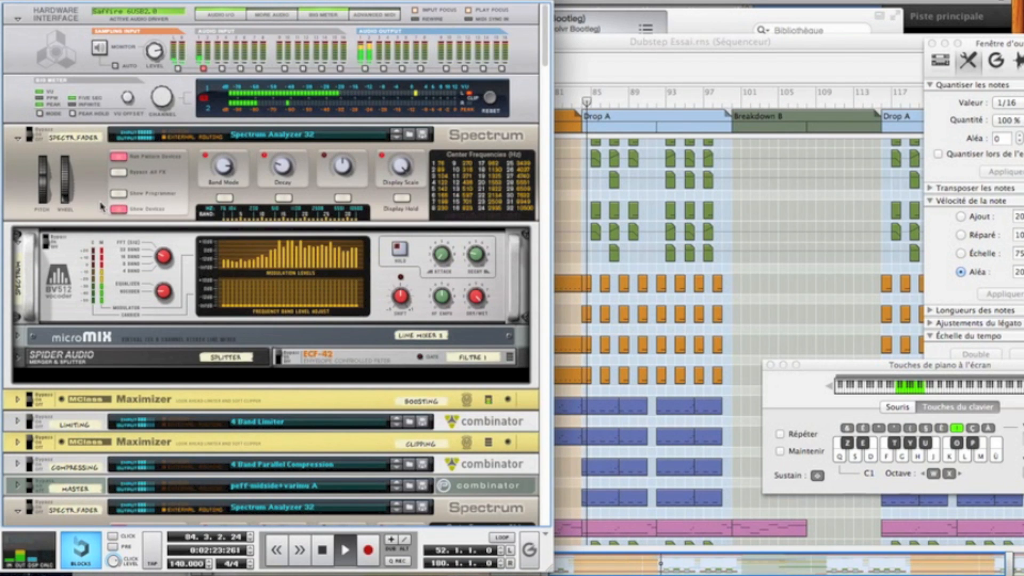
key("space")
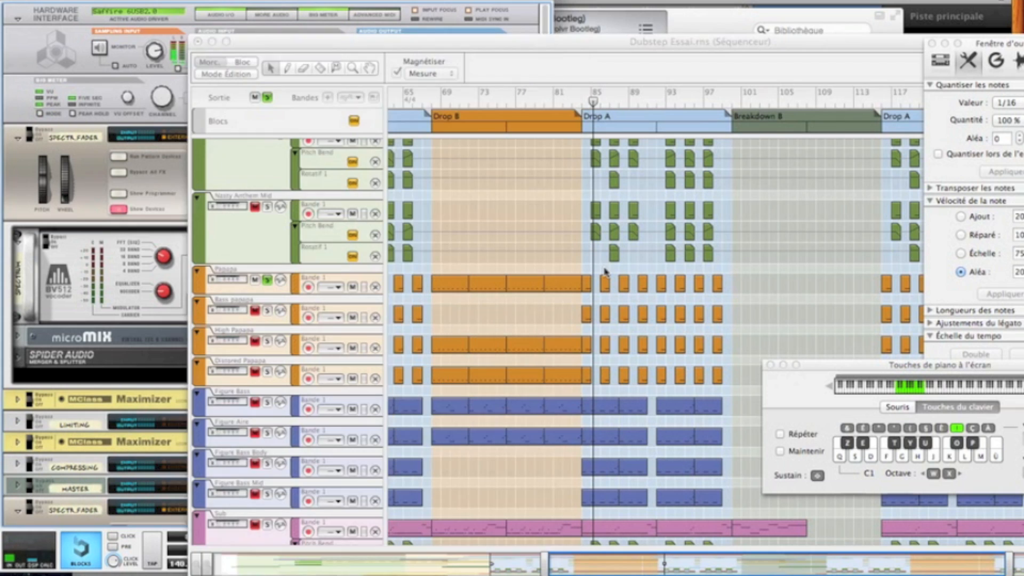
left_click(607, 272)
left_click(582, 95)
key("space")
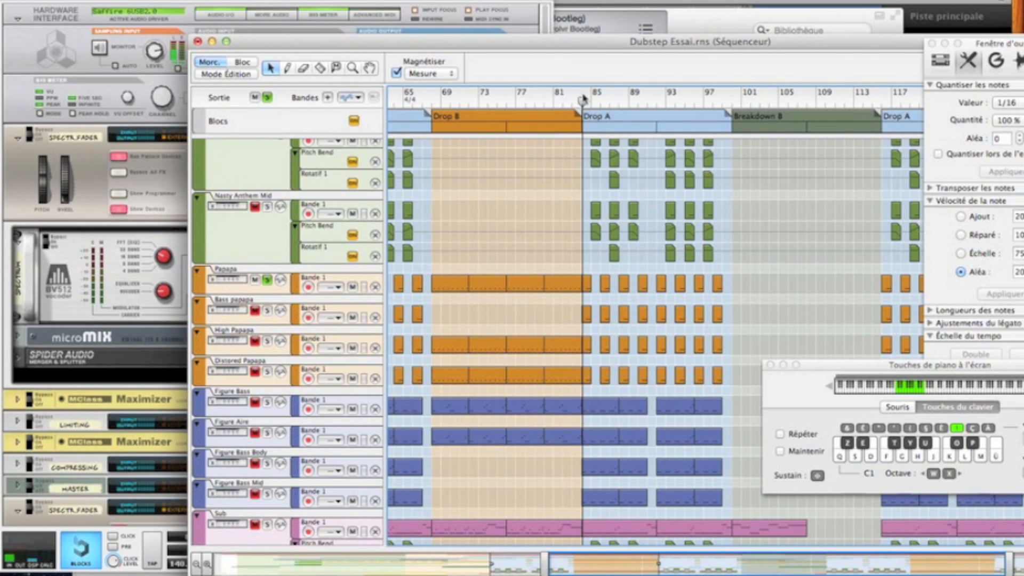
left_click(99, 176)
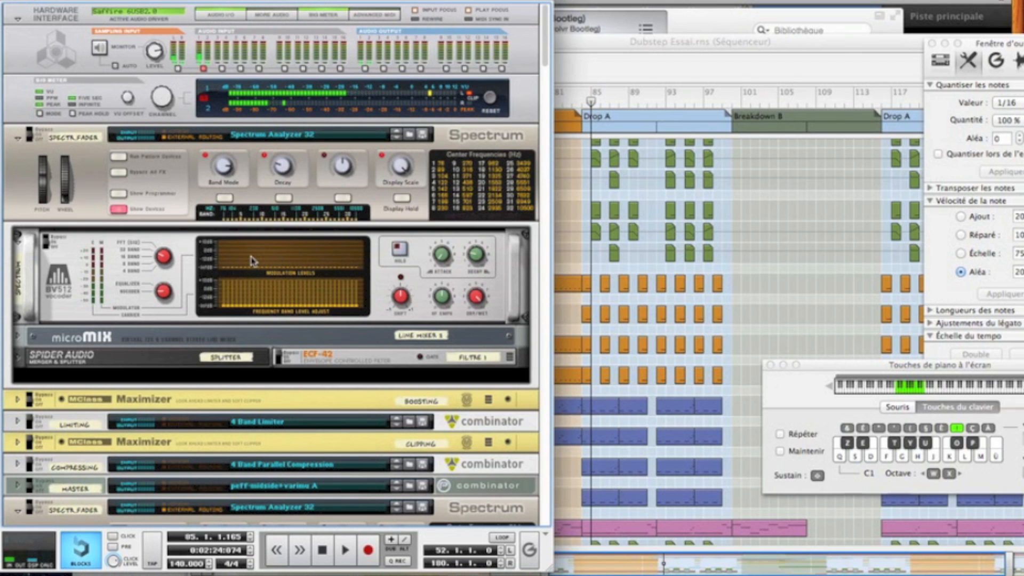
Solo the Sub track in addition to the Papapa track.
left_click(587, 265)
scroll(587, 265, "down", 3)
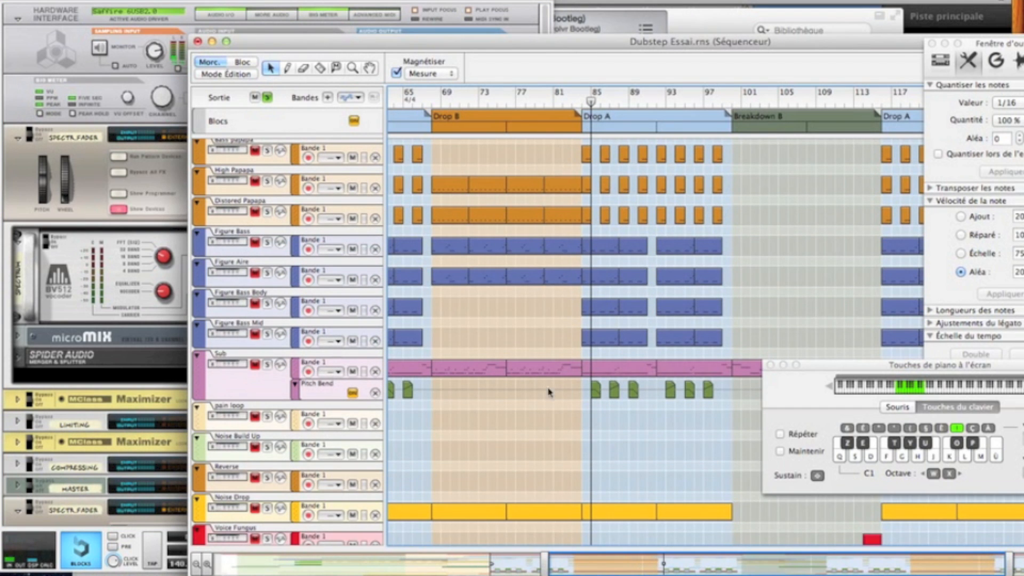
left_click(267, 365)
Play the Papapa and Sub tracks together from bar 84, checking their combined spectrum.
left_click(580, 102)
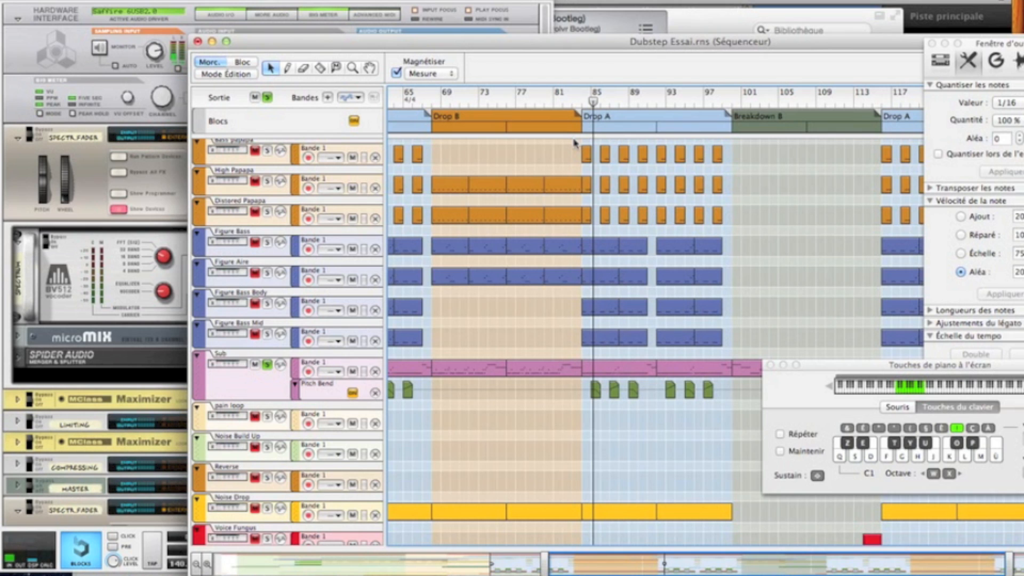
left_click(584, 105)
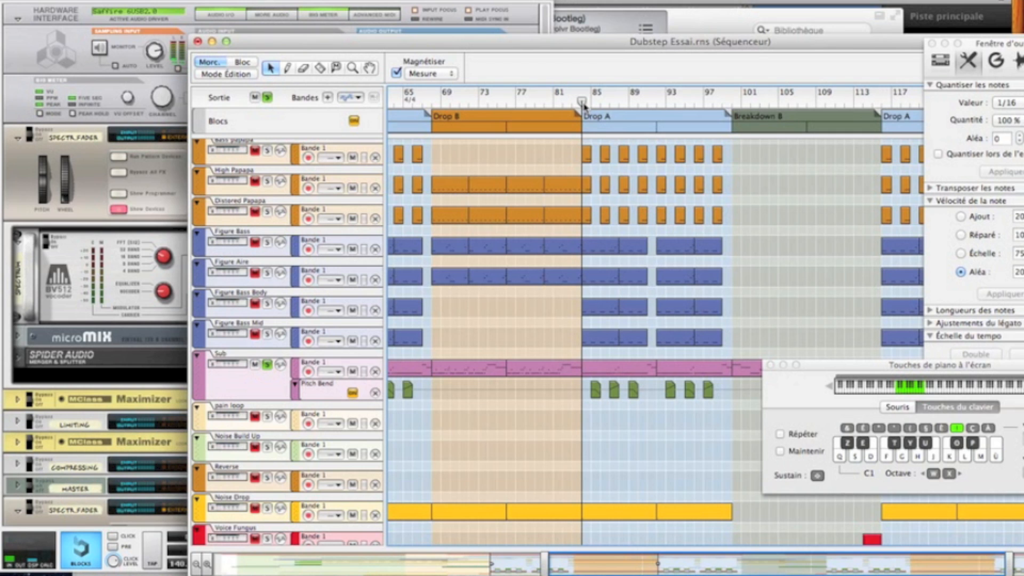
key("space")
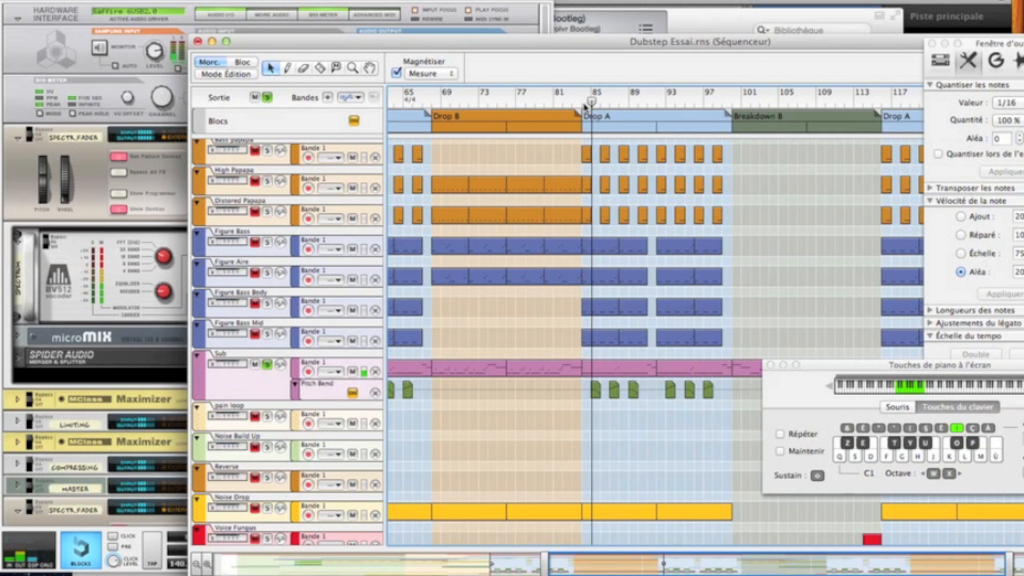
scroll(516, 258, "up", 4)
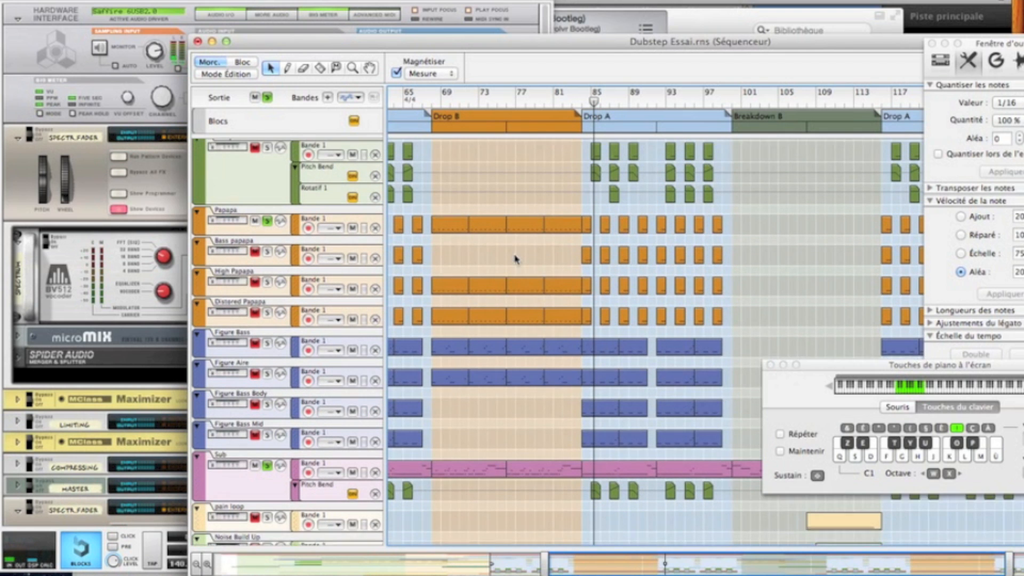
Remove the solo from the Sub and Papapa tracks and solo the High Papapa track instead.
left_click(268, 475)
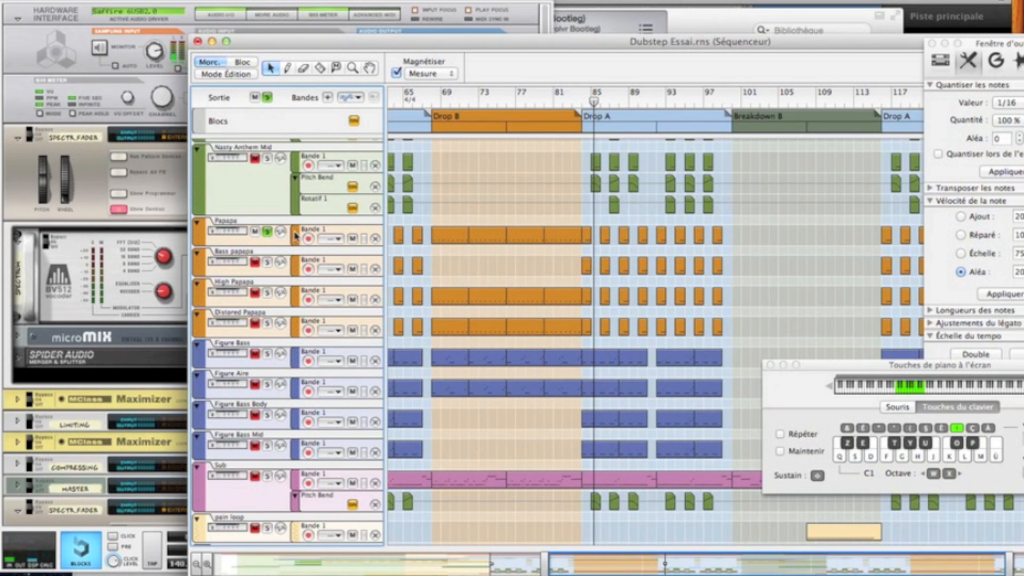
left_click(267, 231)
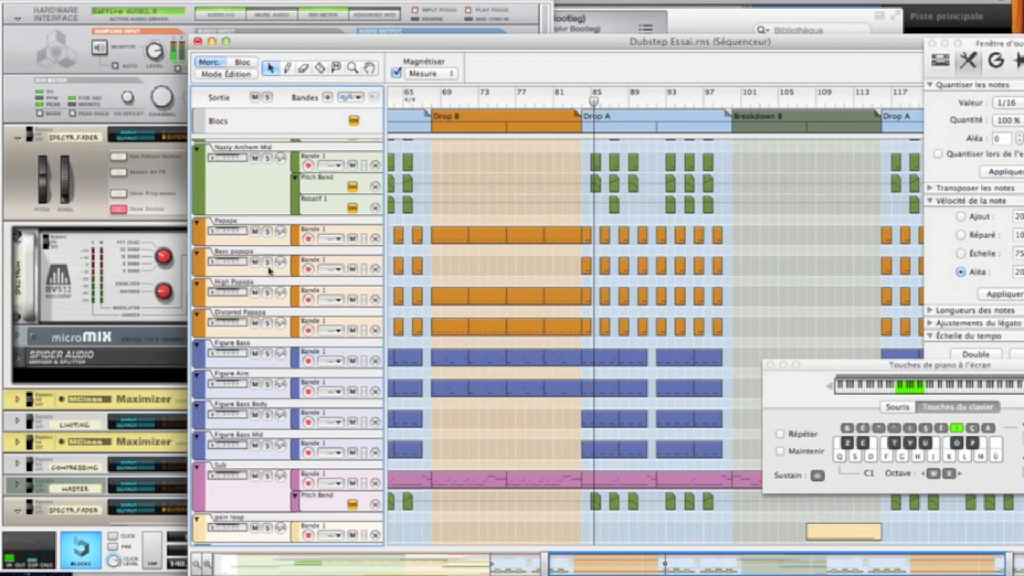
left_click(268, 292)
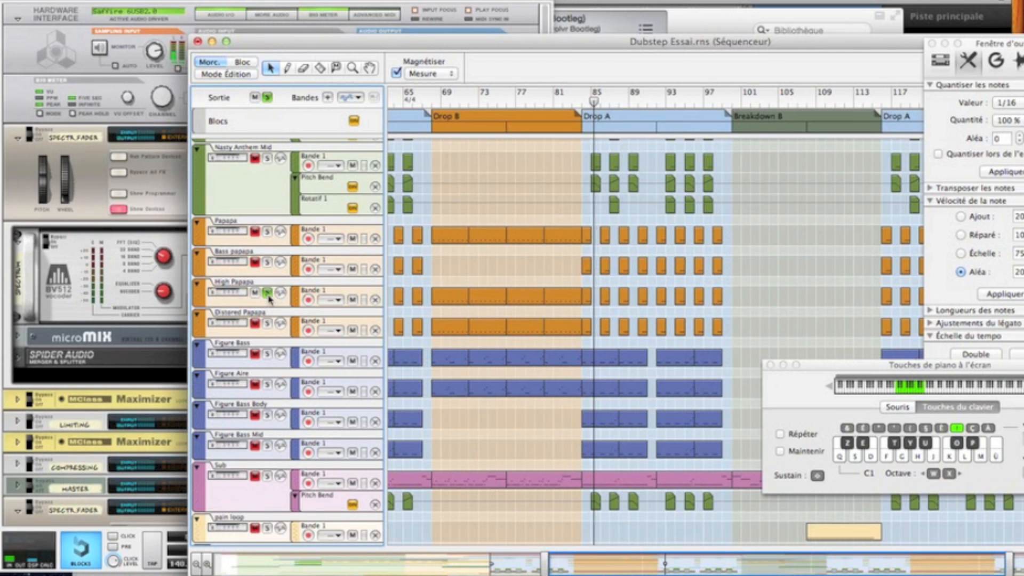
Locate the High Papapa Combinator in the rack and unfold it to show its devices.
left_click(33, 203)
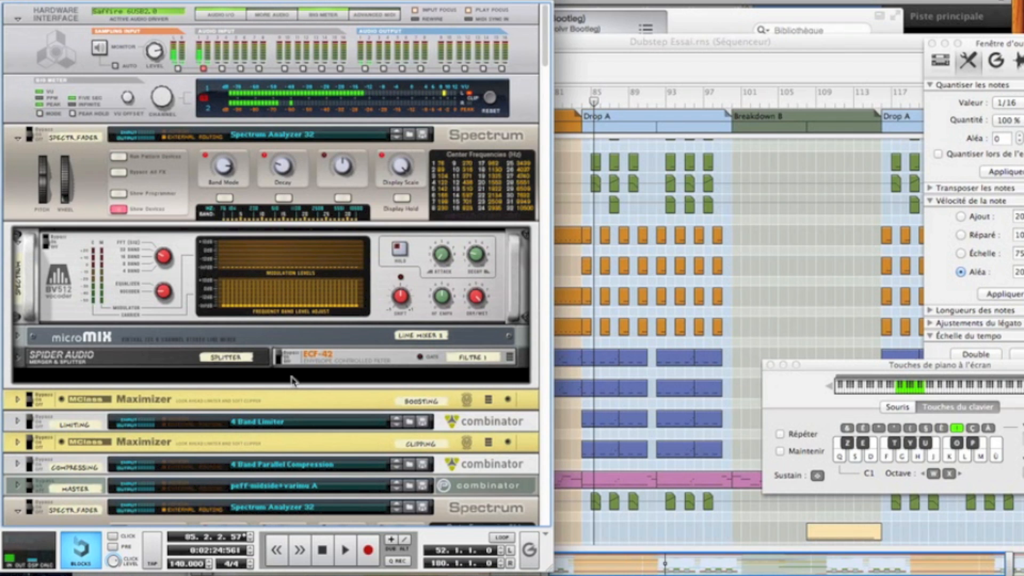
scroll(375, 436, "down", 15)
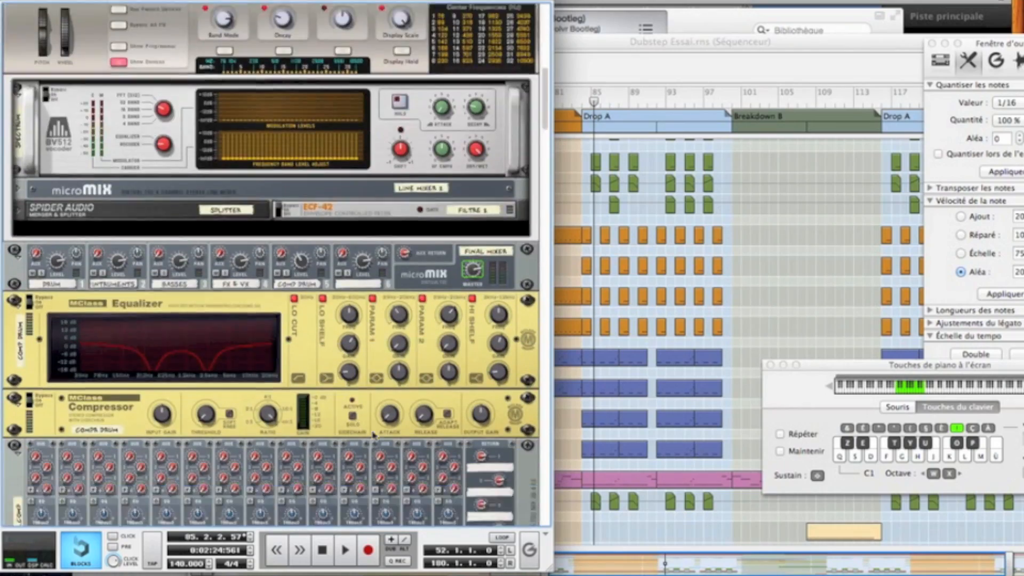
scroll(375, 436, "down", 20)
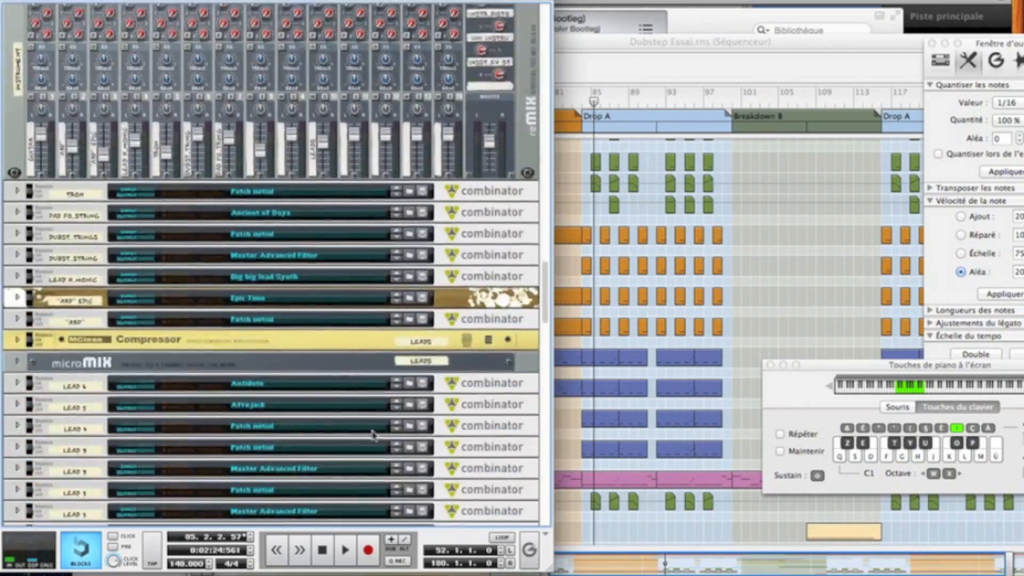
scroll(372, 433, "up", 8)
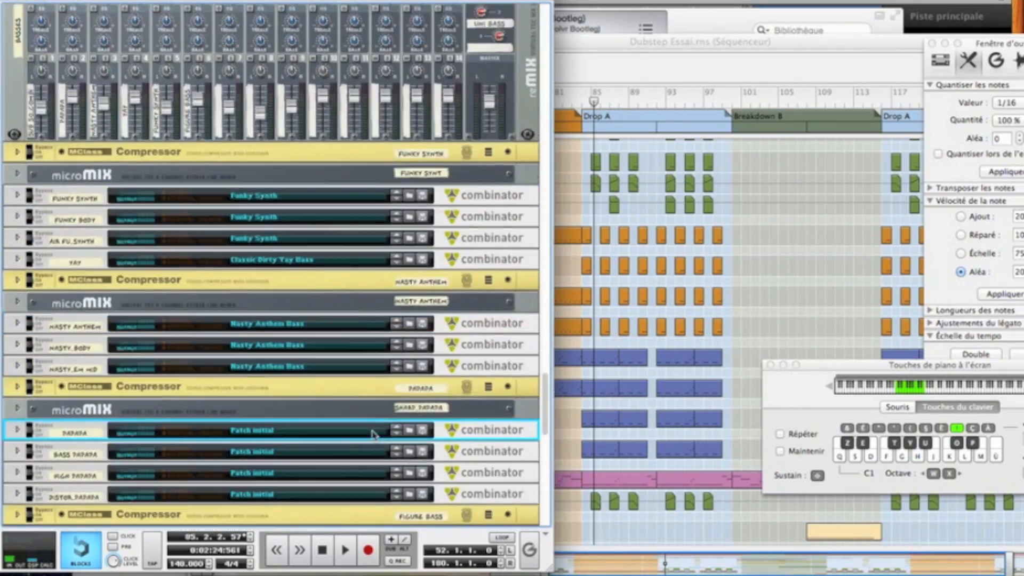
left_click(18, 472)
Examine the High Papapa Combinator's chain from the Thor synth through vocoder, Stereo Imagers, Scream 4 units and equalizer to the Maximizer, and fold it back.
scroll(302, 404, "down", 10)
scroll(303, 404, "down", 3)
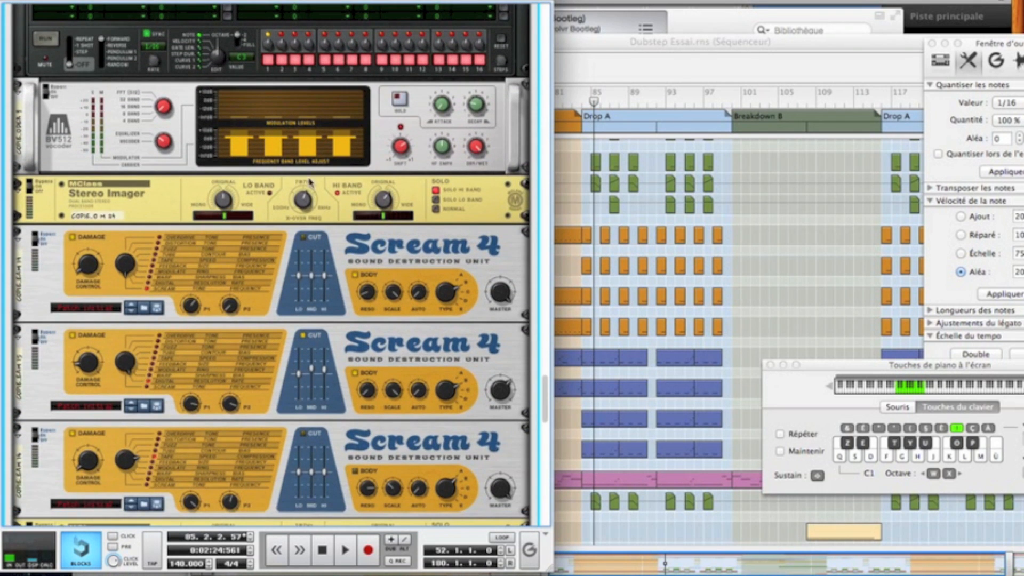
scroll(334, 363, "down", 3)
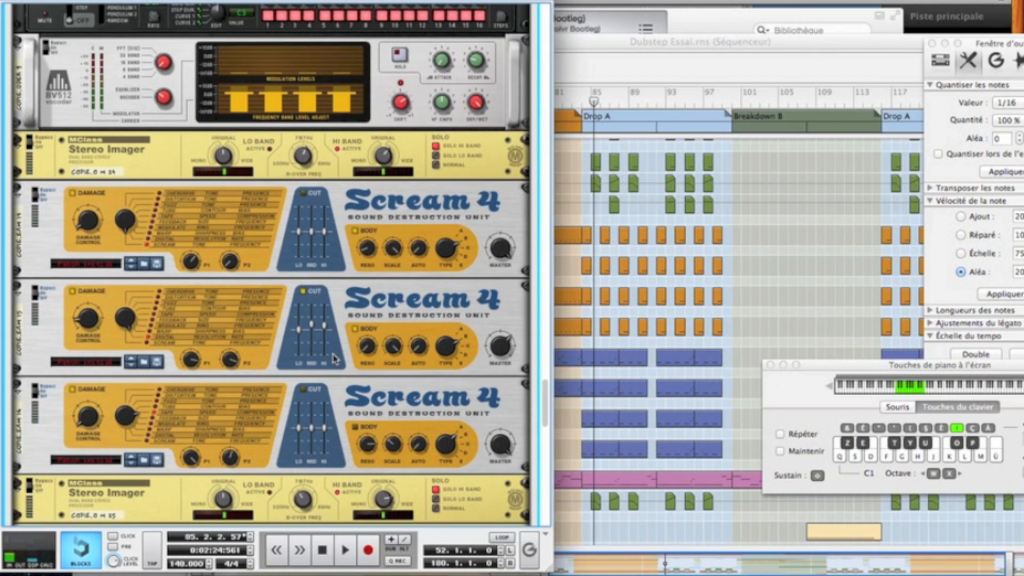
scroll(326, 368, "down", 9)
scroll(326, 368, "down", 4)
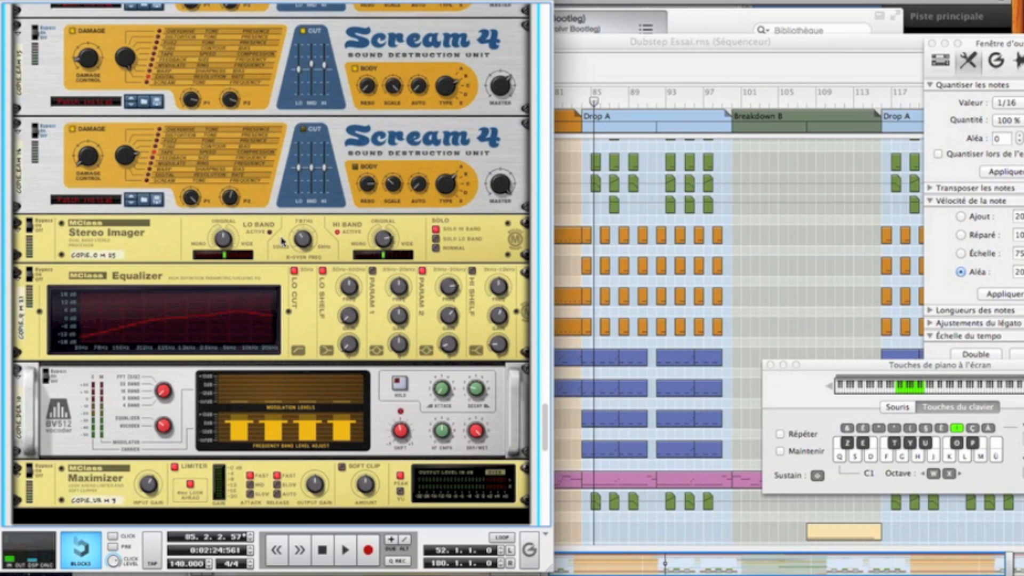
mouse_move(303, 241)
scroll(235, 322, "up", 4)
scroll(234, 321, "up", 7)
scroll(235, 322, "down", 15)
scroll(234, 321, "up", 3)
scroll(235, 322, "up", 6)
scroll(235, 322, "down", 19)
scroll(235, 320, "up", 3)
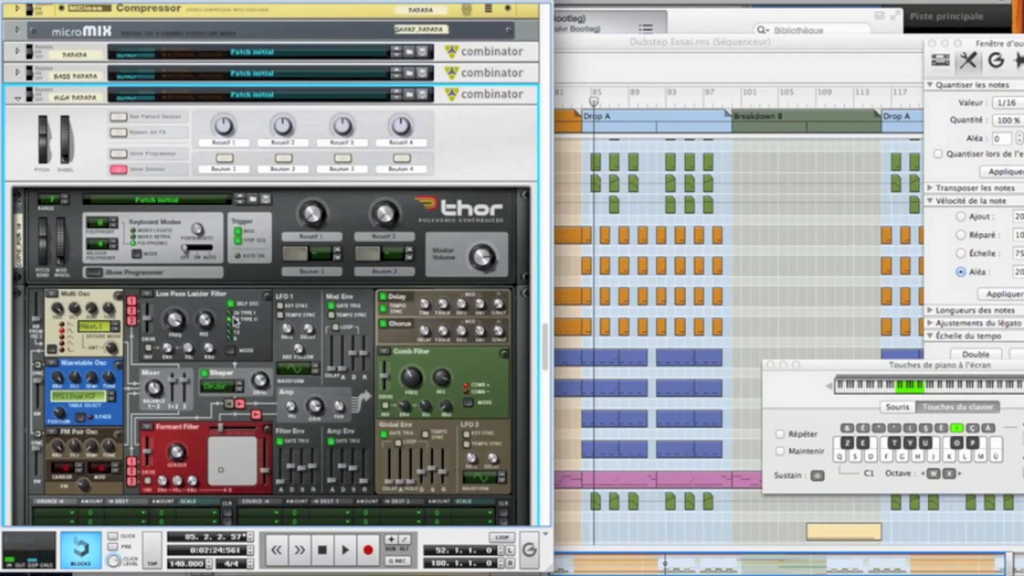
left_click(16, 98)
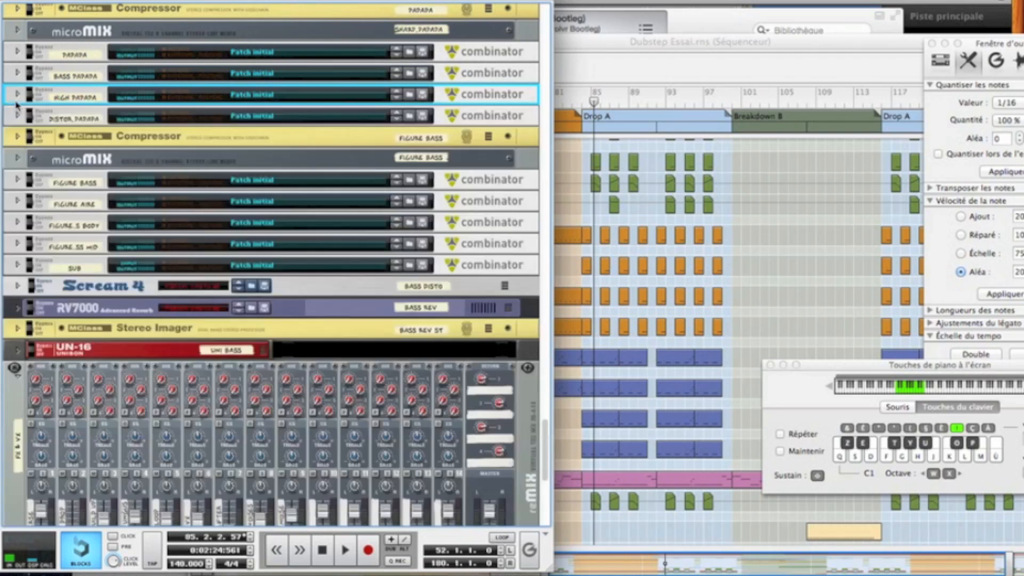
Play the High Papapa track from the start of Drop A at bar 84, first alone and again with the Papapa track also soloed.
left_click(723, 248)
left_click(584, 105)
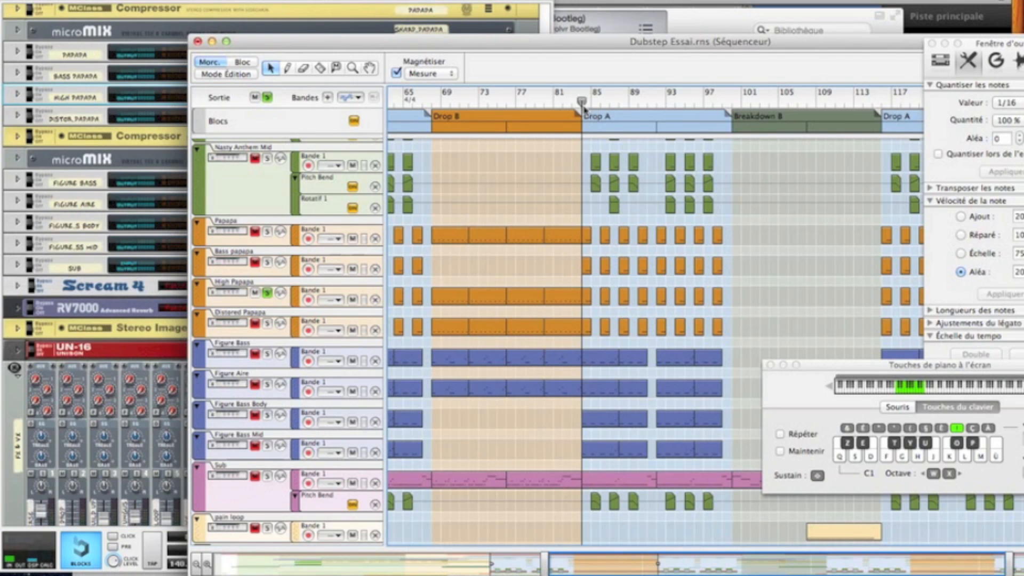
key("space")
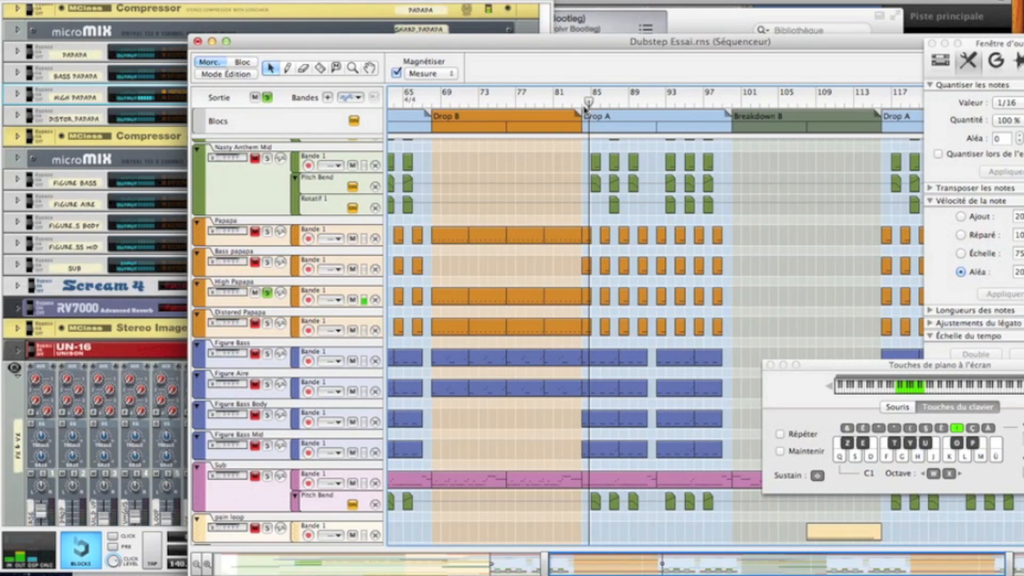
left_click(267, 231)
left_click(582, 100)
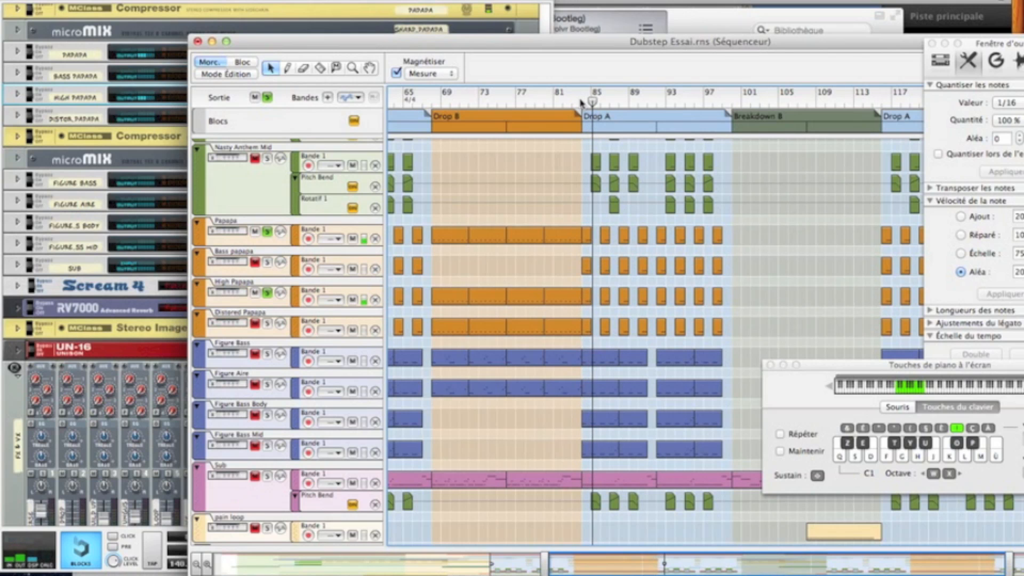
Unfold the Distor Papapa Combinator in the rack and make the Distored Papapa track the only soloed one.
left_click(267, 293)
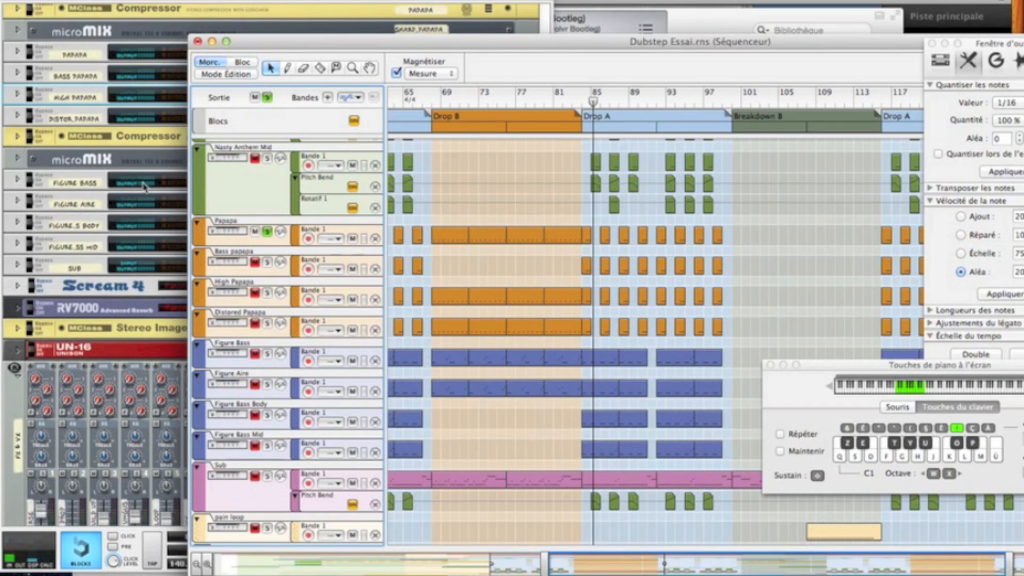
left_click(22, 121)
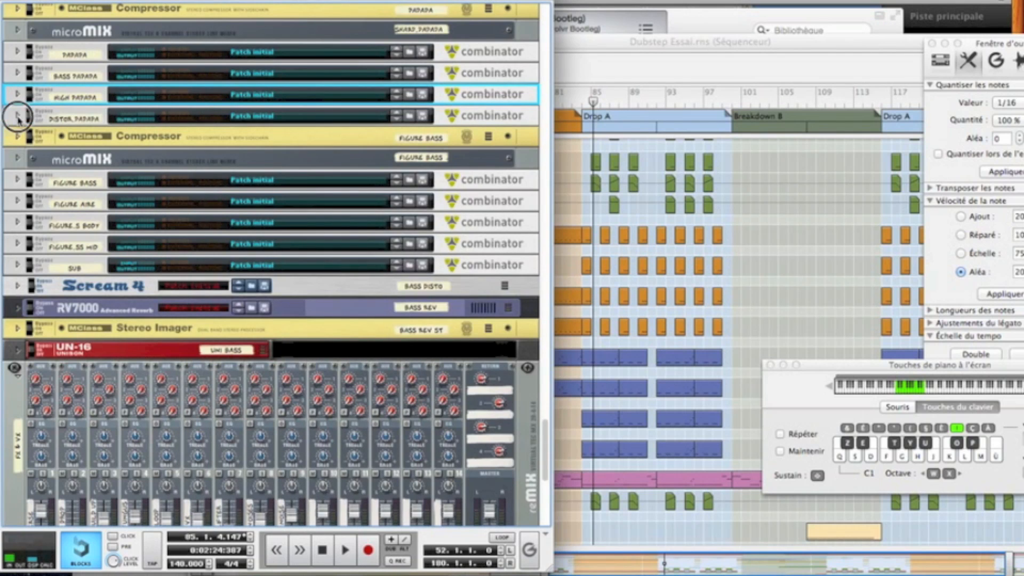
left_click(19, 116)
left_click(557, 315)
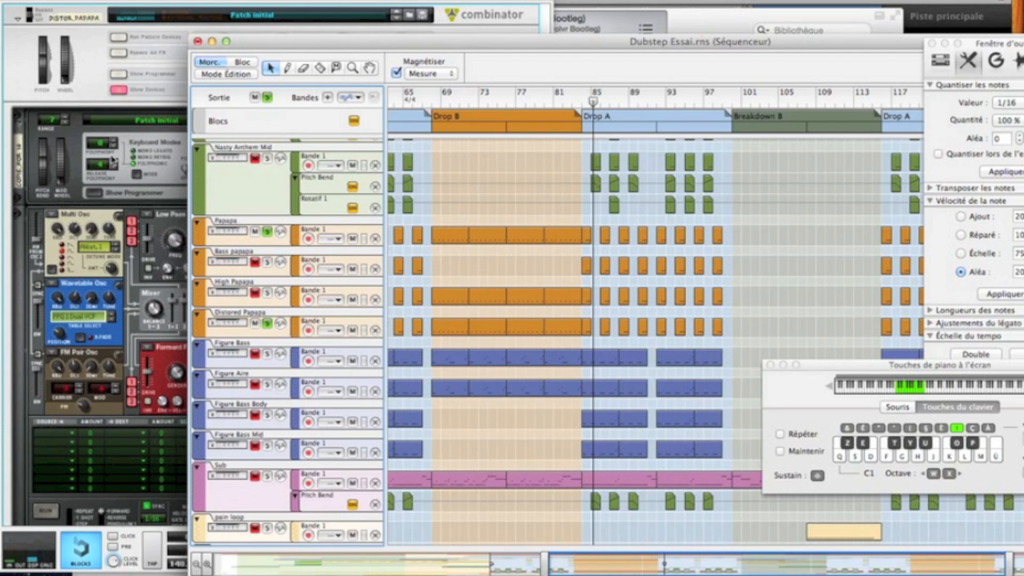
left_click(267, 232)
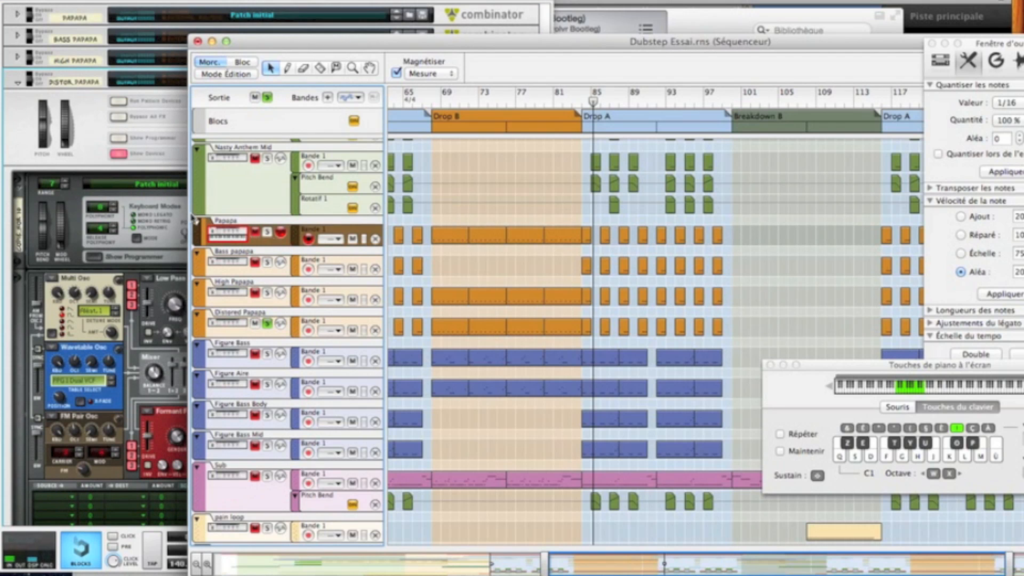
Examine the Distor Papapa Combinator's effects chain, including the Scream 4 units, Stereo Imagers, equalizer, BV512 vocoder, RV7000 reverb and Maximizer.
left_click(16, 151)
scroll(16, 151, "down", 10)
scroll(15, 151, "up", 2)
scroll(15, 151, "down", 6)
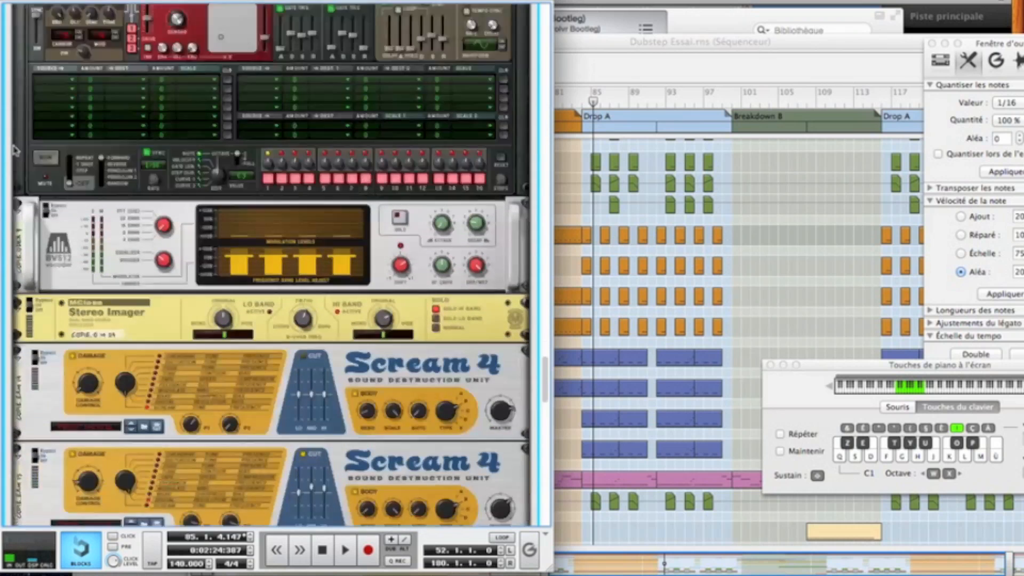
scroll(15, 151, "down", 2)
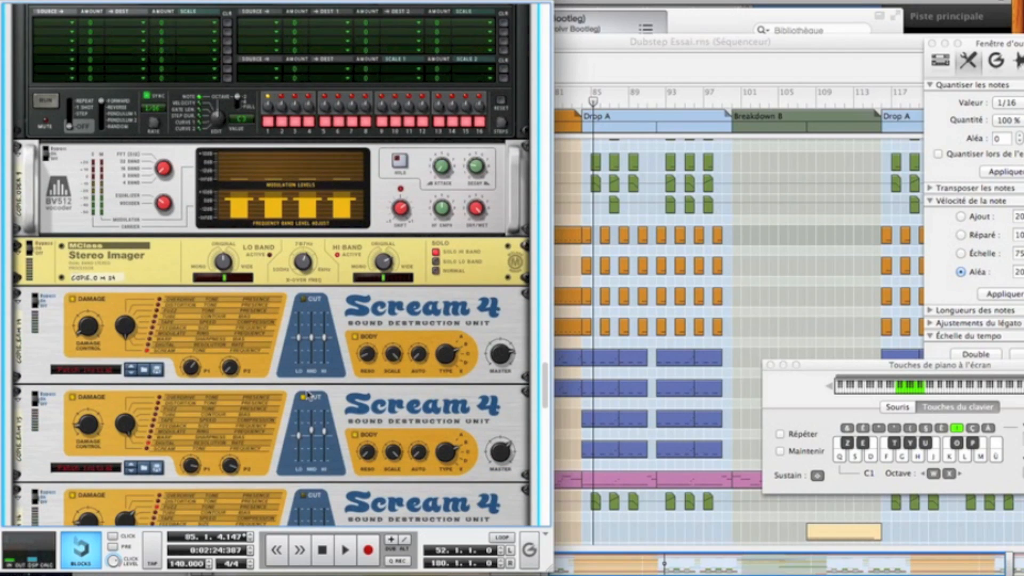
scroll(308, 395, "down", 6)
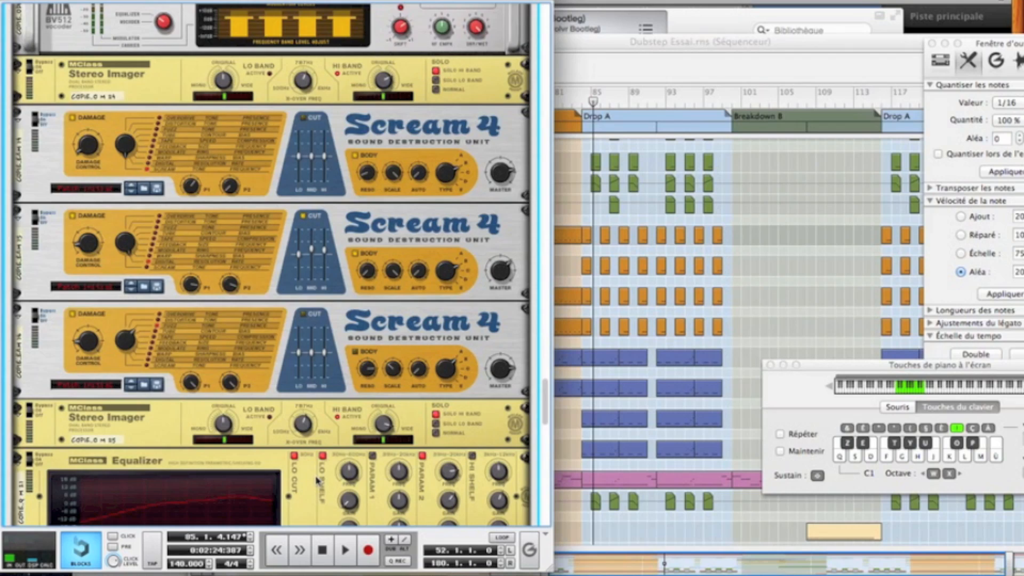
scroll(317, 480, "down", 8)
scroll(317, 480, "up", 10)
scroll(317, 480, "down", 15)
scroll(317, 480, "up", 10)
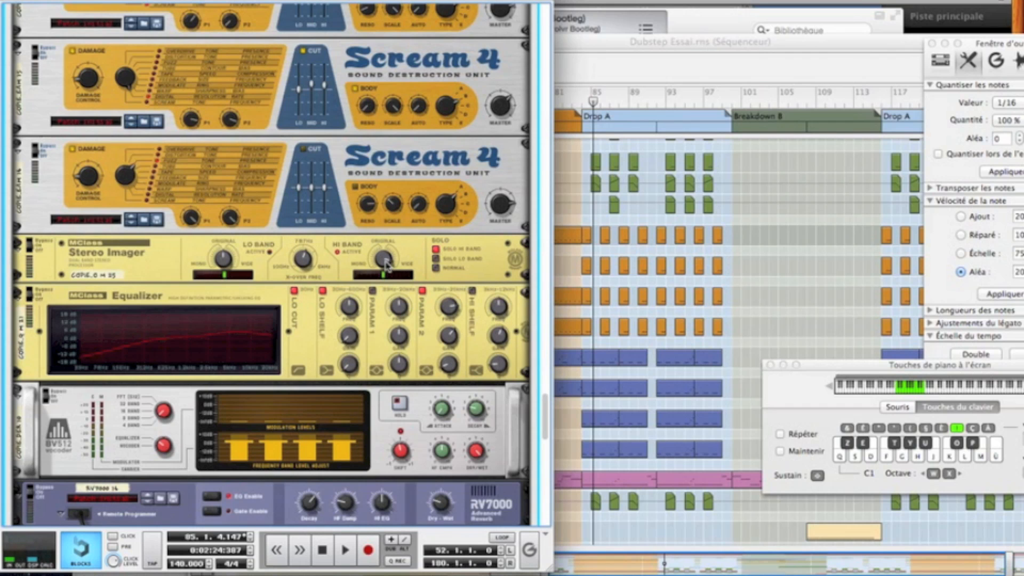
scroll(254, 458, "down", 4)
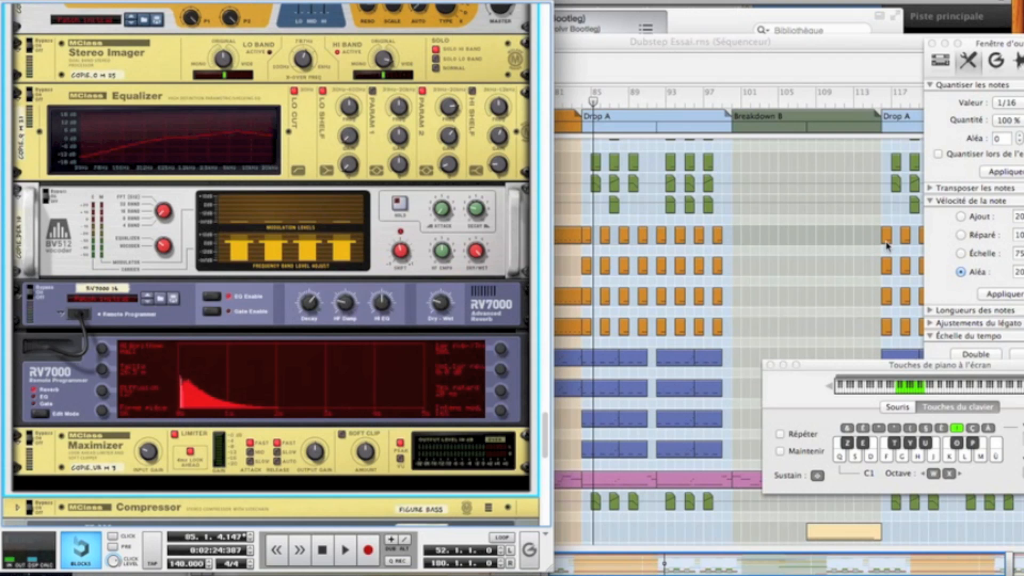
Play the soloed Distored Papapa track from the start of the first Drop A.
left_click(768, 265)
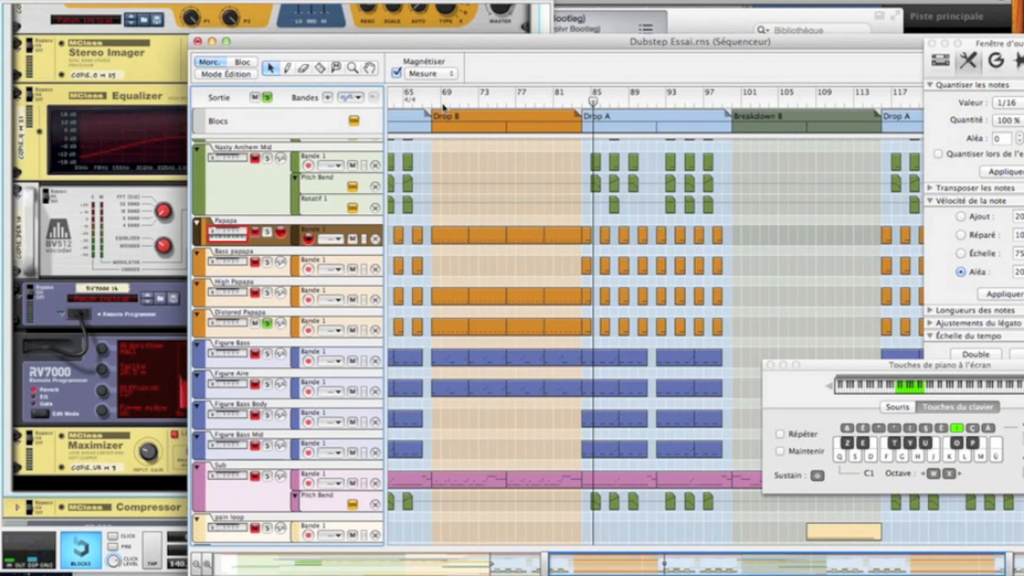
scroll(447, 112, "left", 5)
scroll(446, 138, "left", 2)
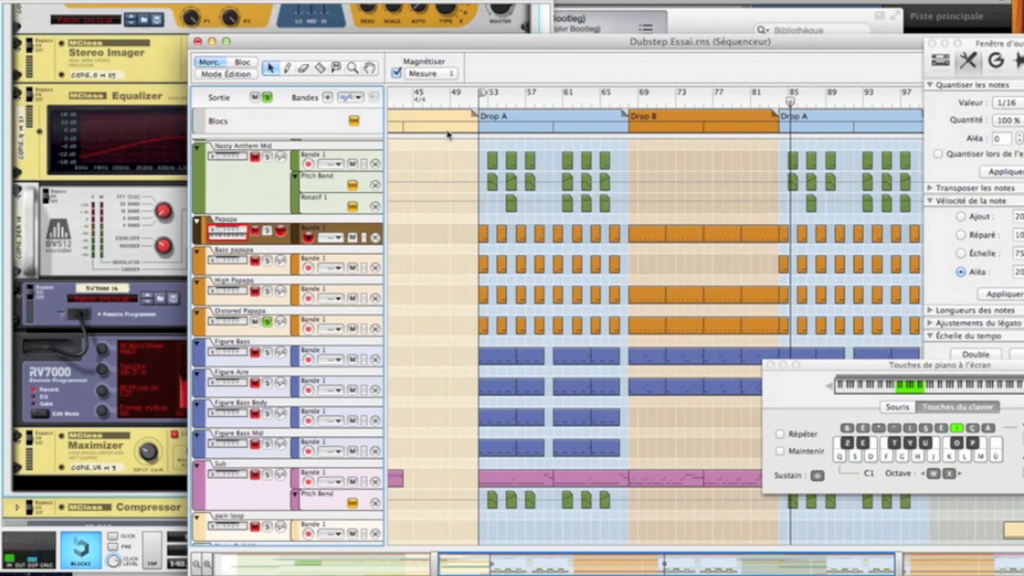
left_click(479, 101)
key("space")
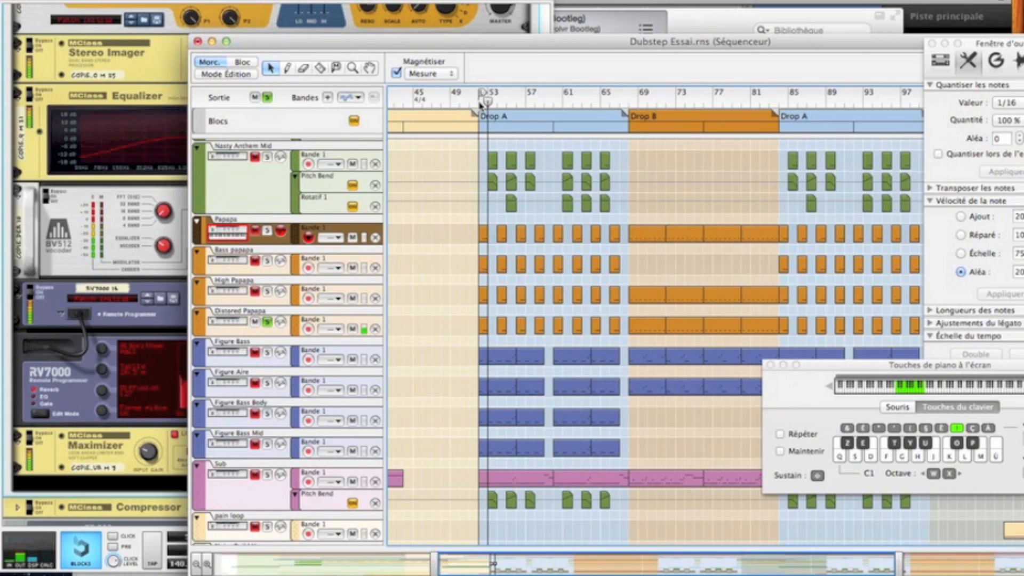
Solo the Papapa and High Papapa tracks alongside Distored Papapa and play all three from the start of the first Drop A.
left_click(266, 231)
left_click(266, 291)
left_click(482, 102)
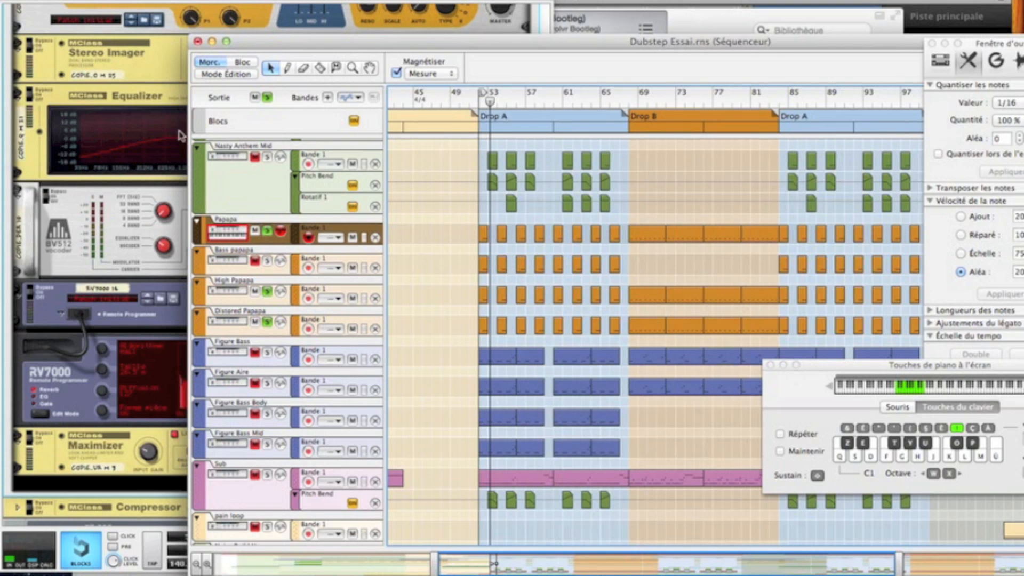
Fold the Distor Papapa Combinator back up in the rack.
left_click(118, 252)
scroll(118, 251, "up", 10)
scroll(117, 252, "up", 10)
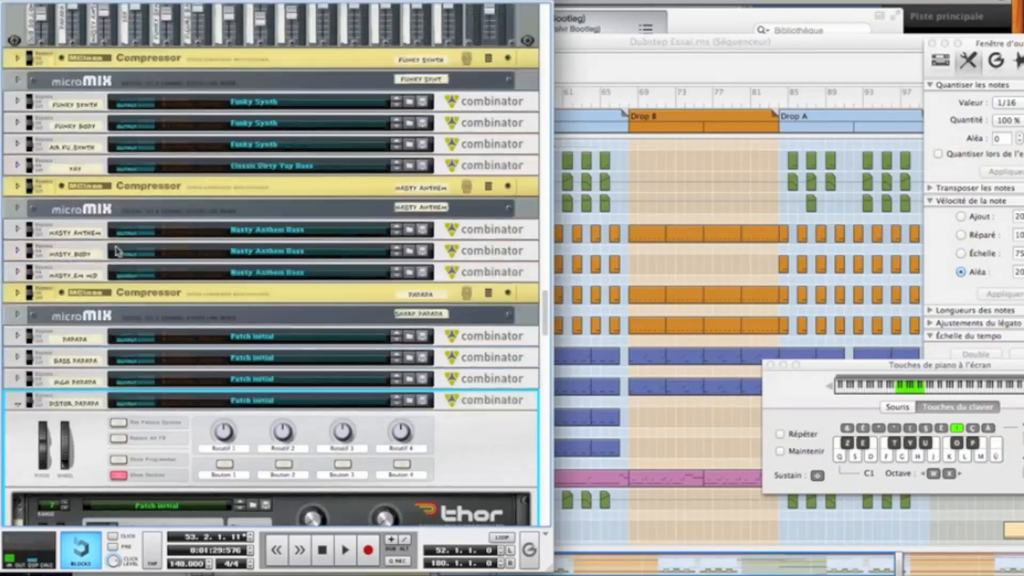
left_click(16, 415)
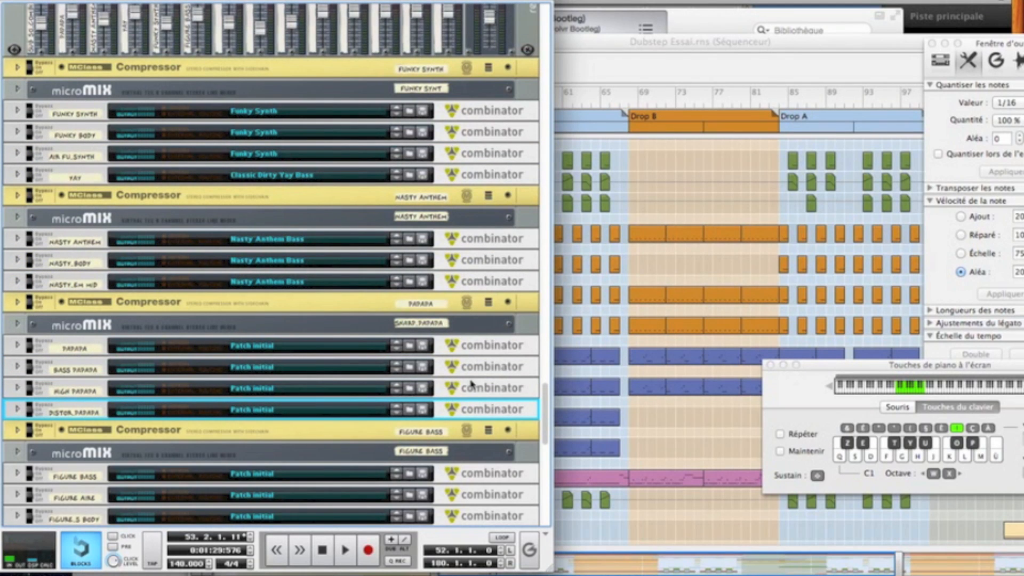
Remove the solo from the High Papapa, Distored Papapa and Papapa tracks and solo the Bass papapa track.
scroll(571, 234, "up", 10)
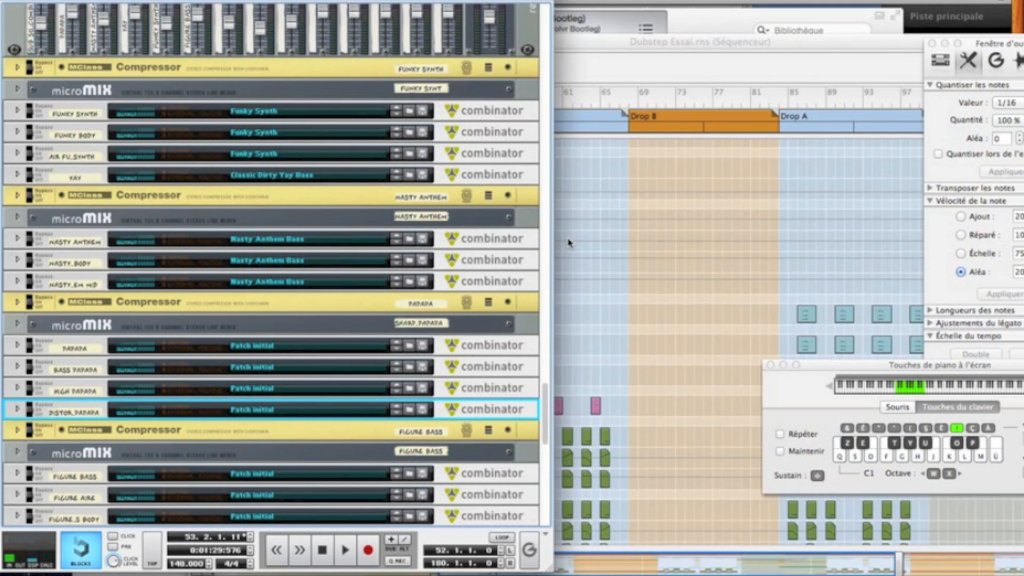
scroll(600, 213, "down", 4)
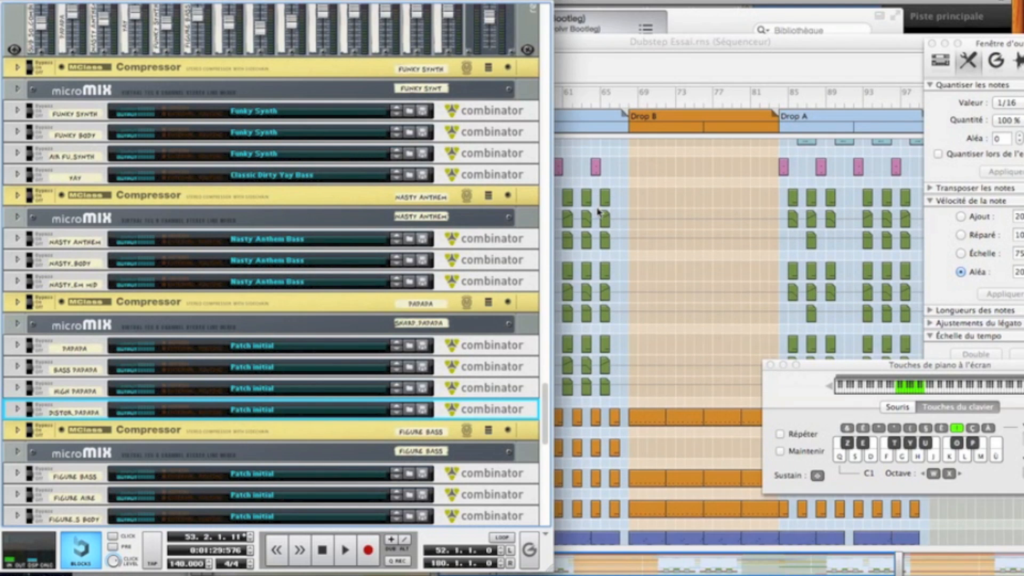
left_click(655, 219)
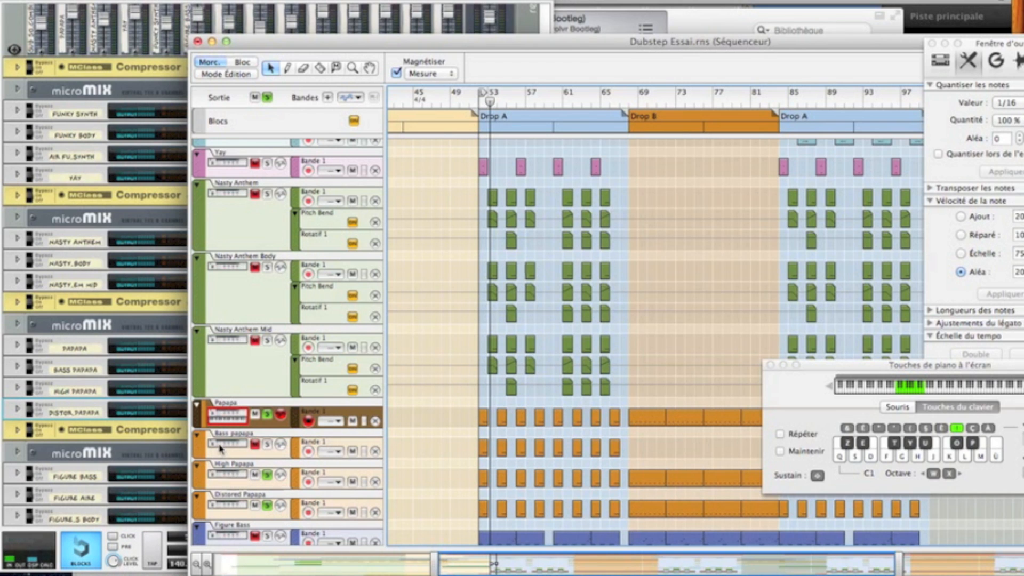
left_click(268, 480)
left_click(269, 505)
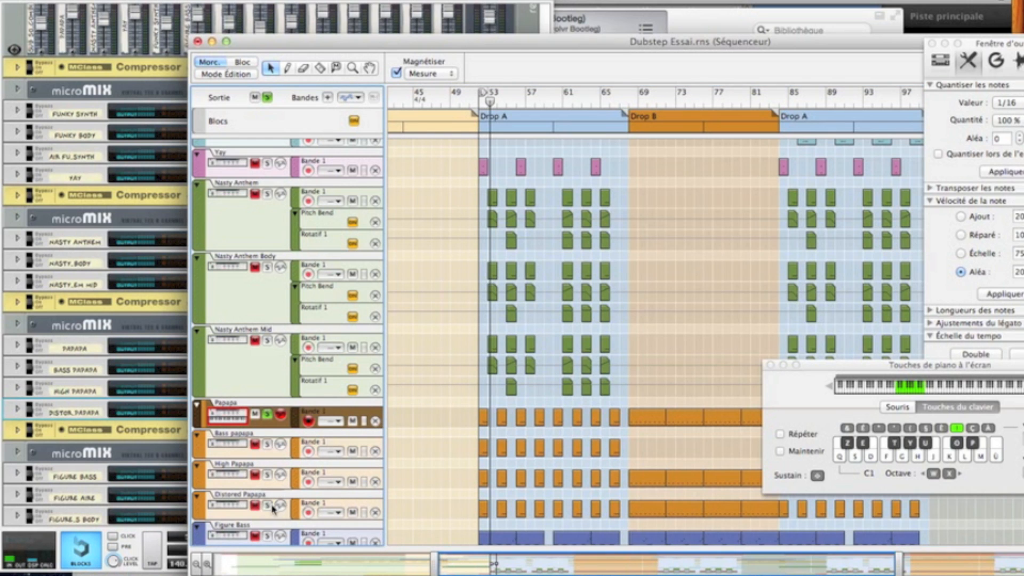
left_click(269, 415)
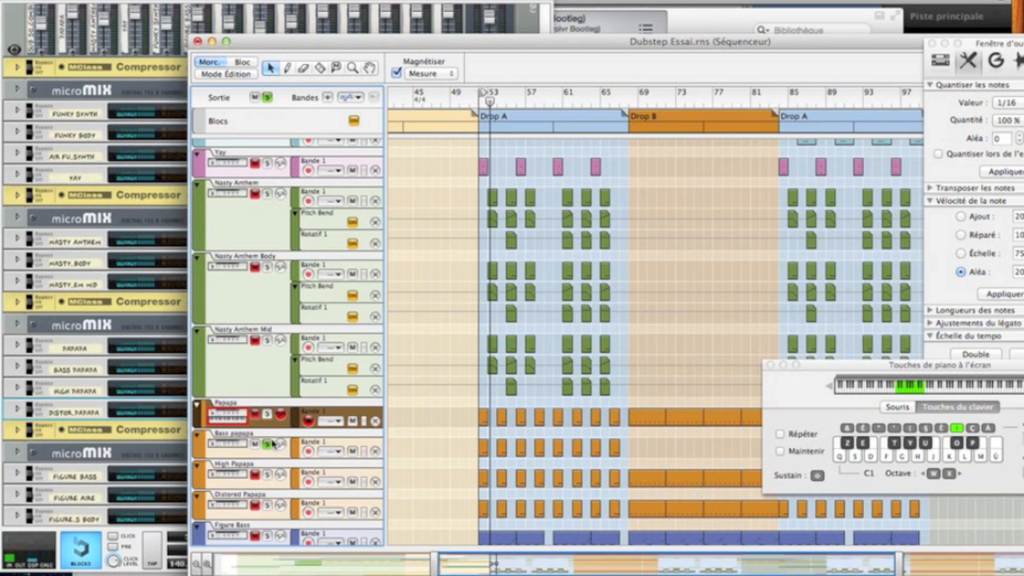
Unfold the Bass Papapa Combinator and examine its device chain from the Thor synthesizer through the Scream 4 units to the equalizer and reverb.
left_click(142, 380)
left_click(17, 366)
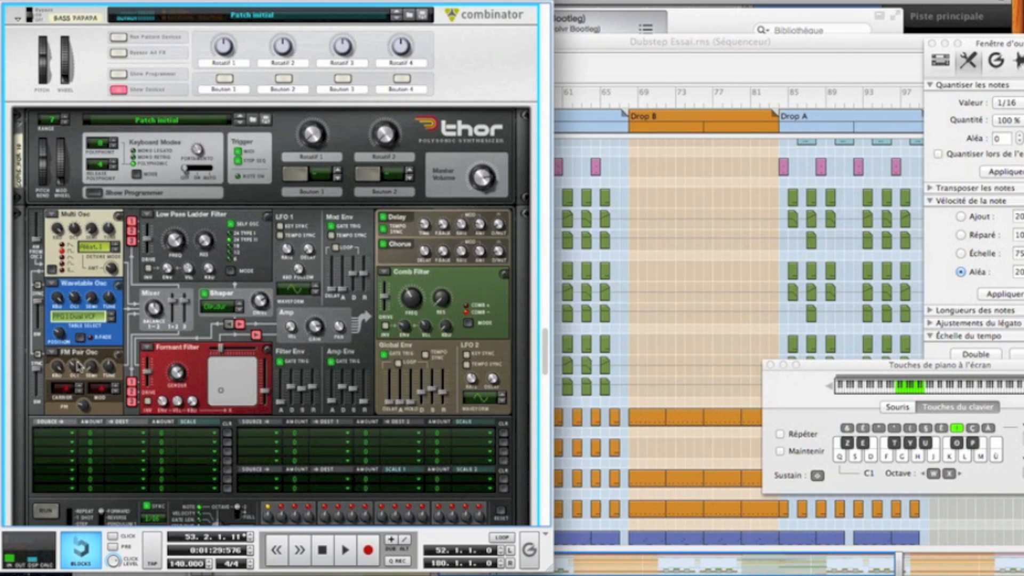
scroll(332, 492, "down", 7)
scroll(332, 491, "down", 1)
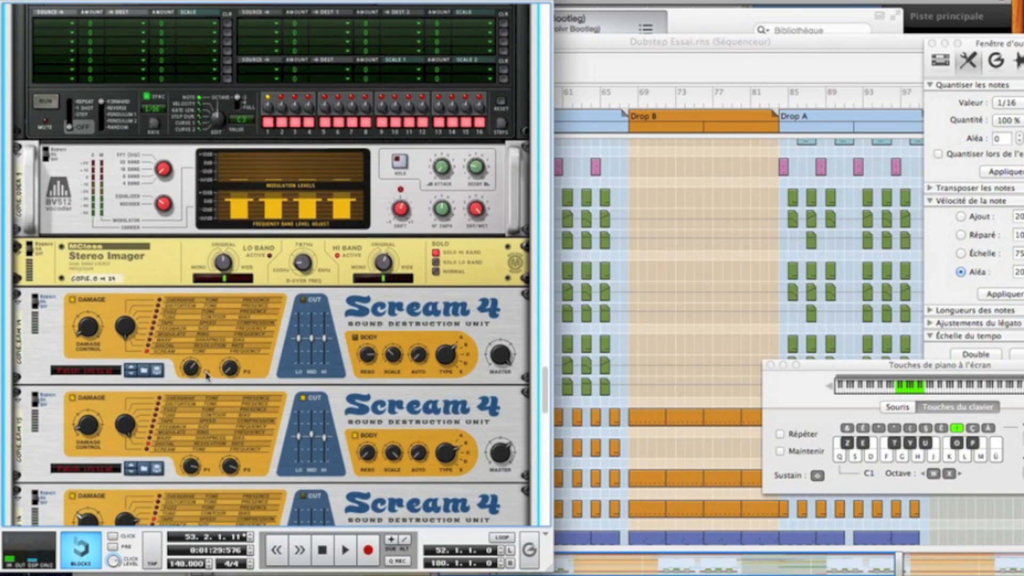
scroll(207, 378, "down", 2)
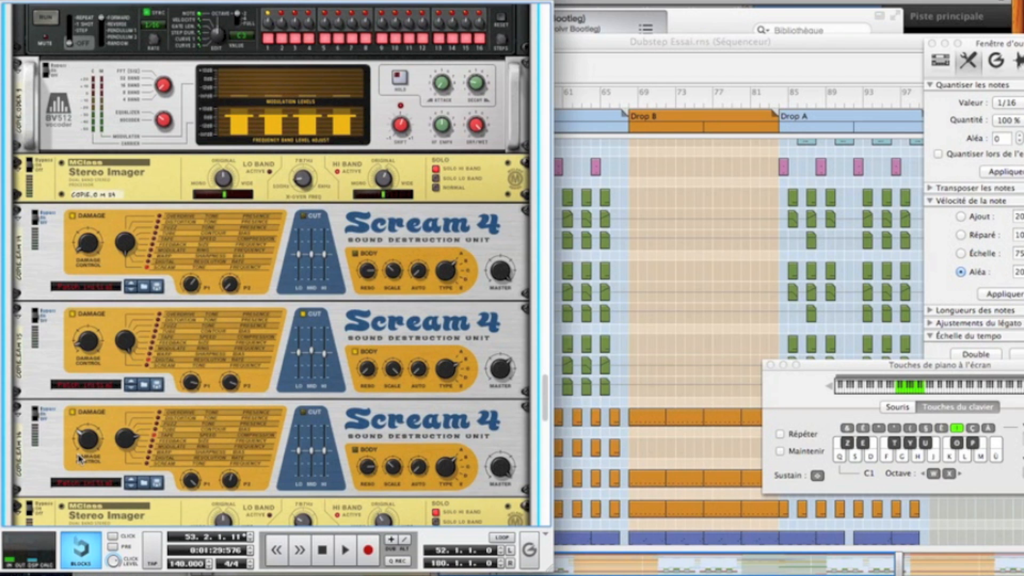
scroll(303, 380, "down", 4)
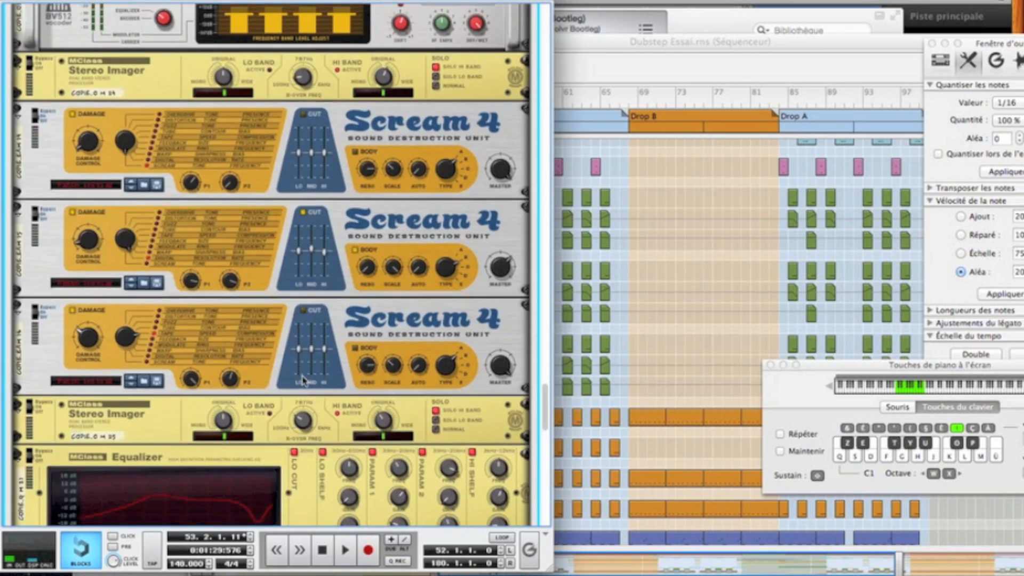
scroll(303, 380, "up", 9)
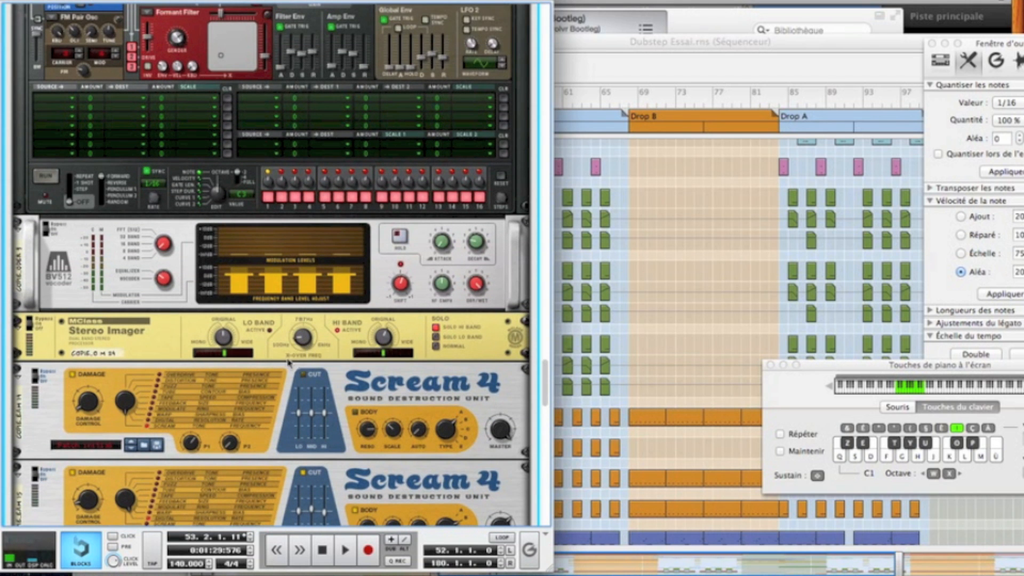
scroll(285, 364, "down", 15)
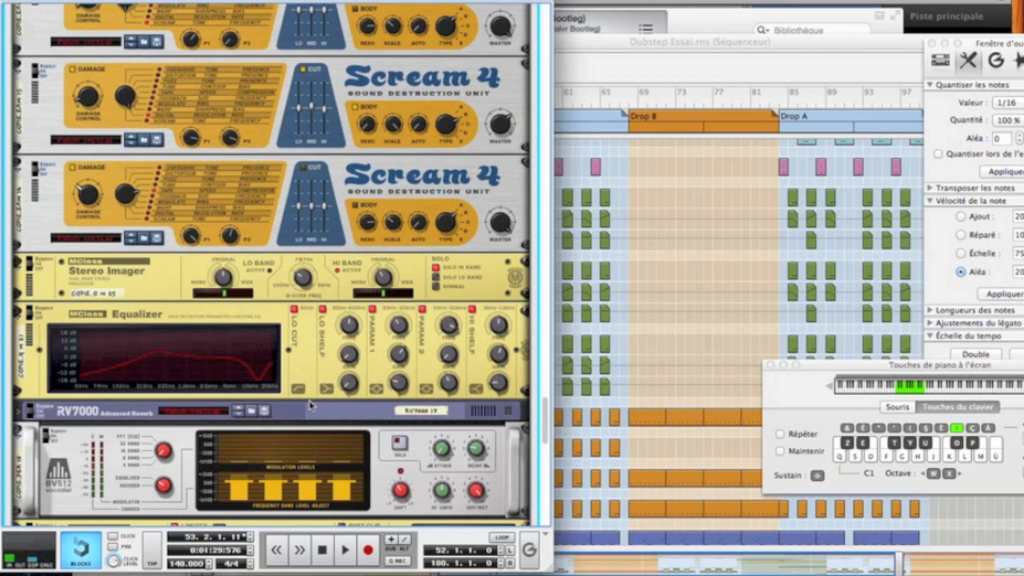
Play the soloed Bass papapa track from the start of the first Drop A.
left_click(845, 295)
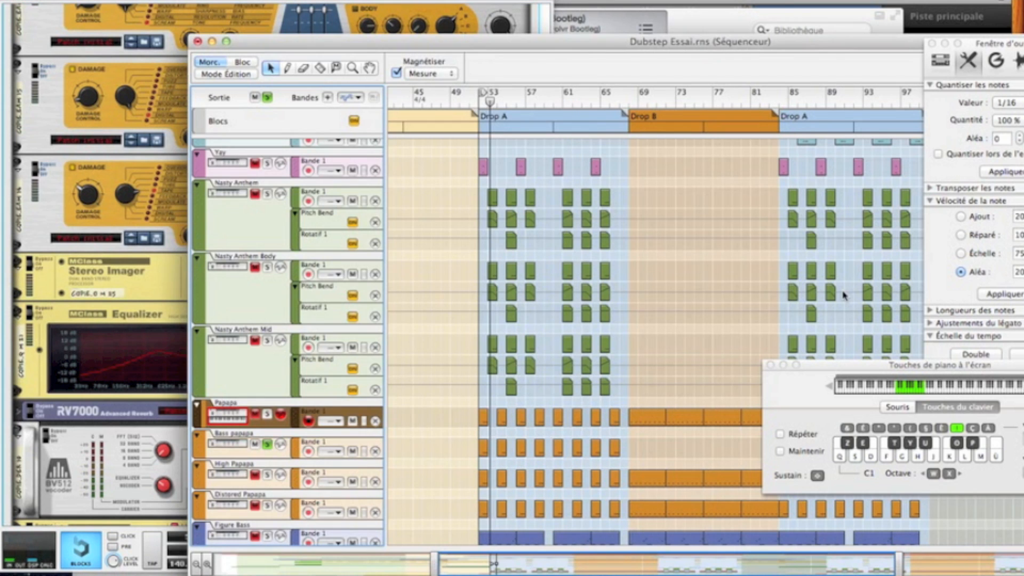
left_click(479, 104)
key("space")
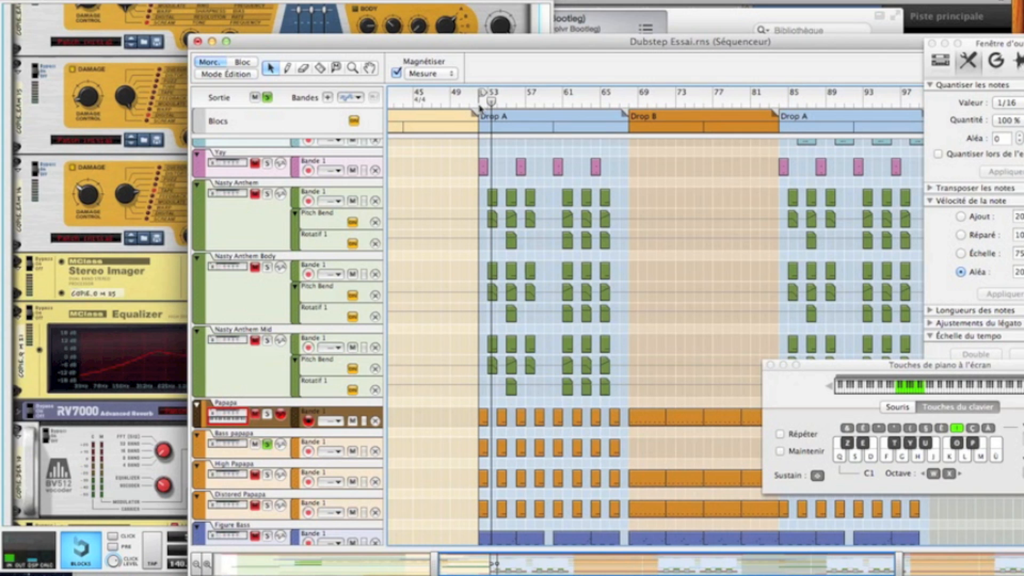
Solo the Papapa, High Papapa and Distored Papapa tracks alongside Bass papapa and play all four from the start of the first Drop A.
left_click(265, 421)
left_click(267, 475)
left_click(268, 505)
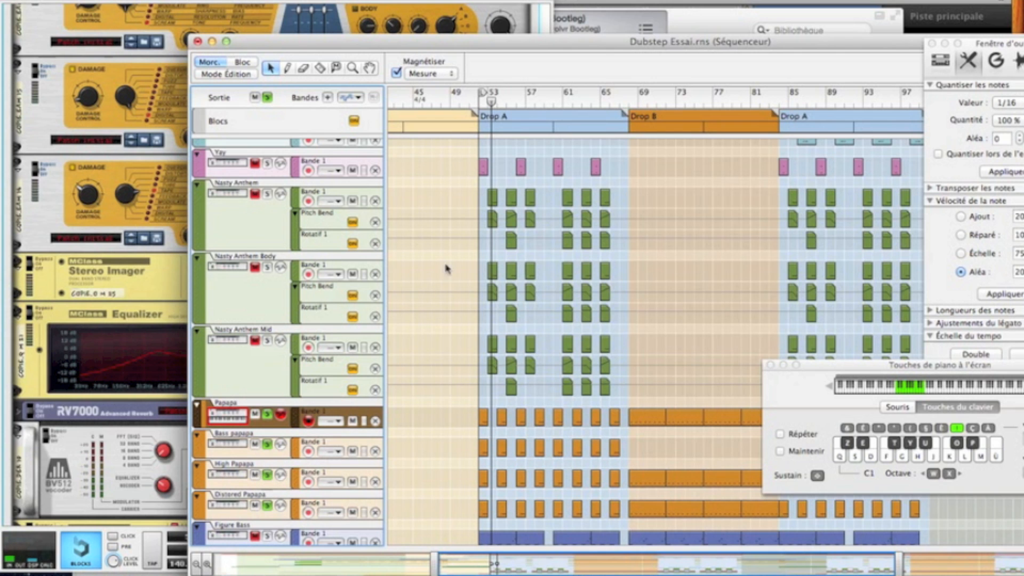
left_click(160, 265)
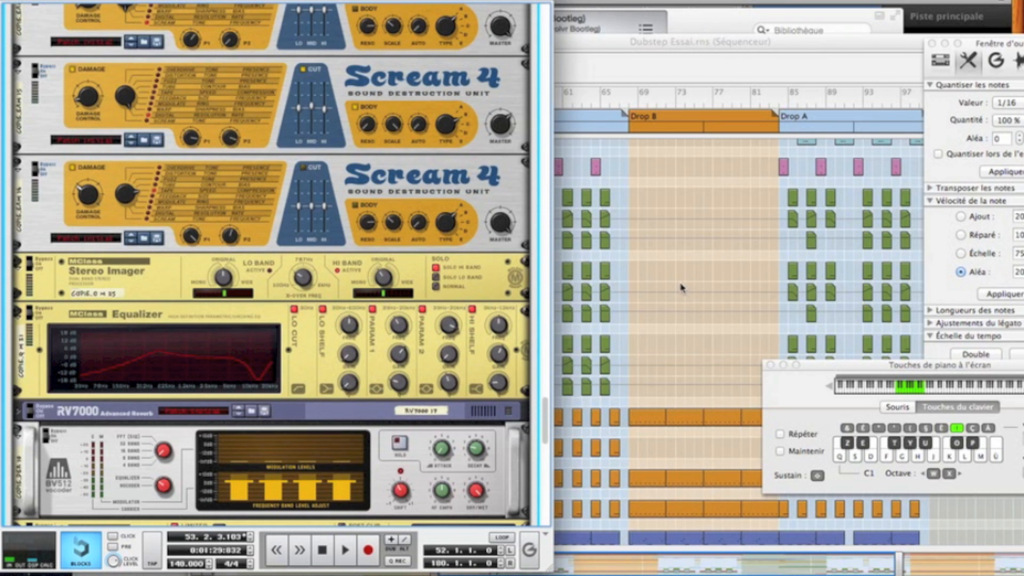
left_click(674, 222)
left_click_drag(491, 102, 480, 106)
key("space")
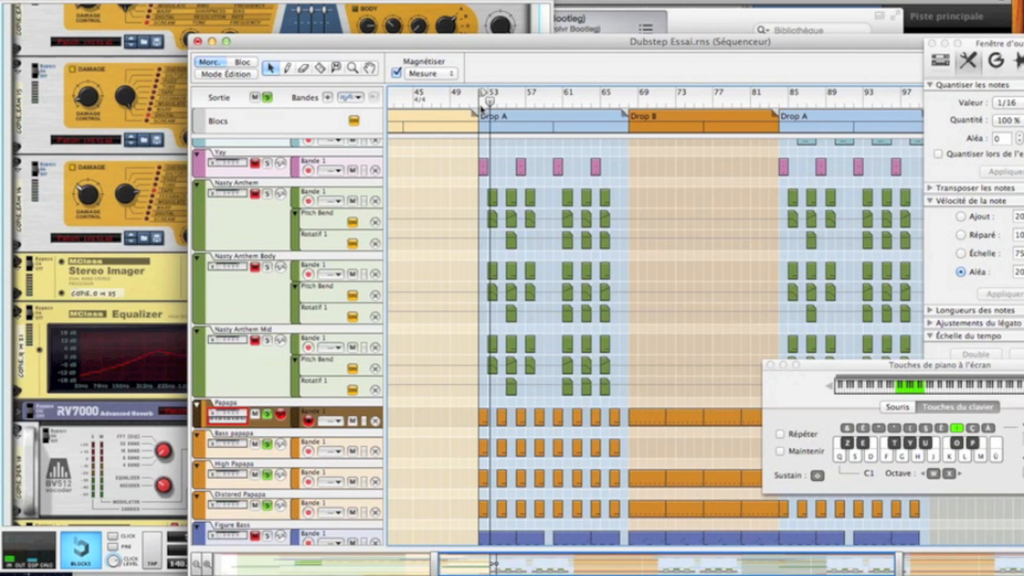
Add the Sub track to the soloed Papapa layers and play them from the start of the first Drop A.
scroll(482, 108, "down", 10)
left_click(267, 312)
left_click(480, 104)
key("space")
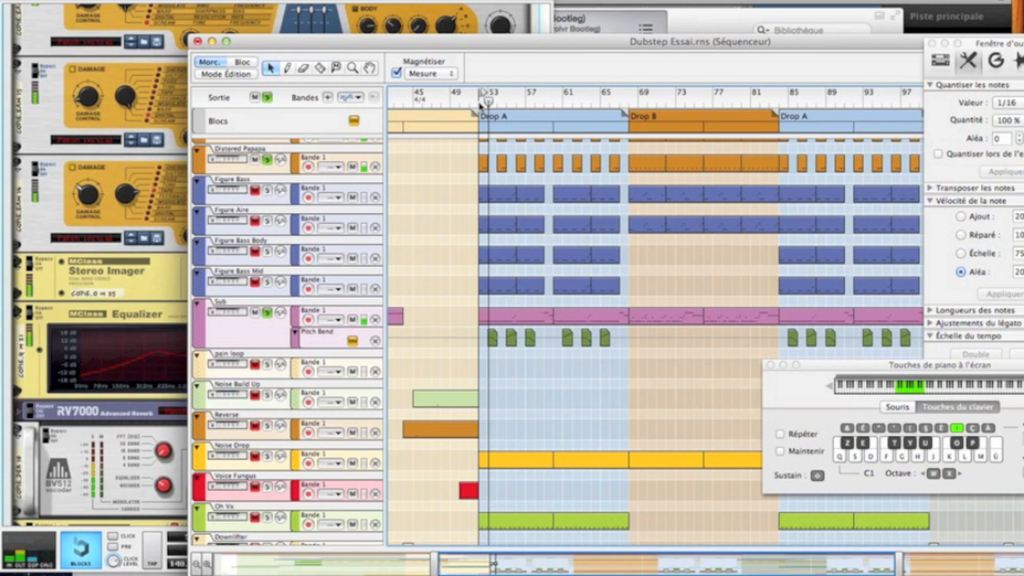
Solo the Dodge And Fuski Kick and Dubstep Snare tracks as well and play the mix from the start of the first Drop A.
scroll(435, 226, "up", 15)
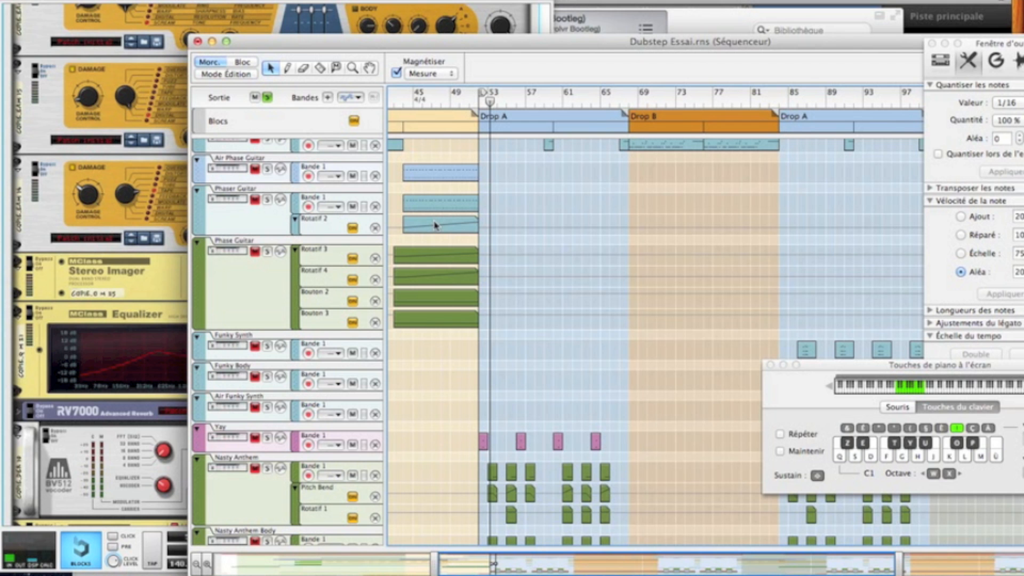
scroll(434, 225, "up", 8)
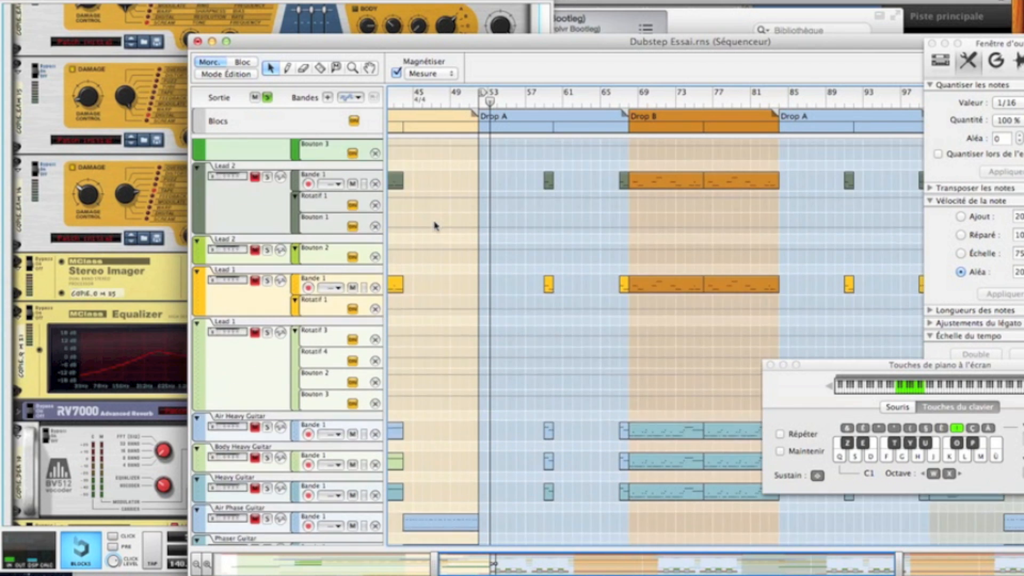
scroll(435, 225, "up", 10)
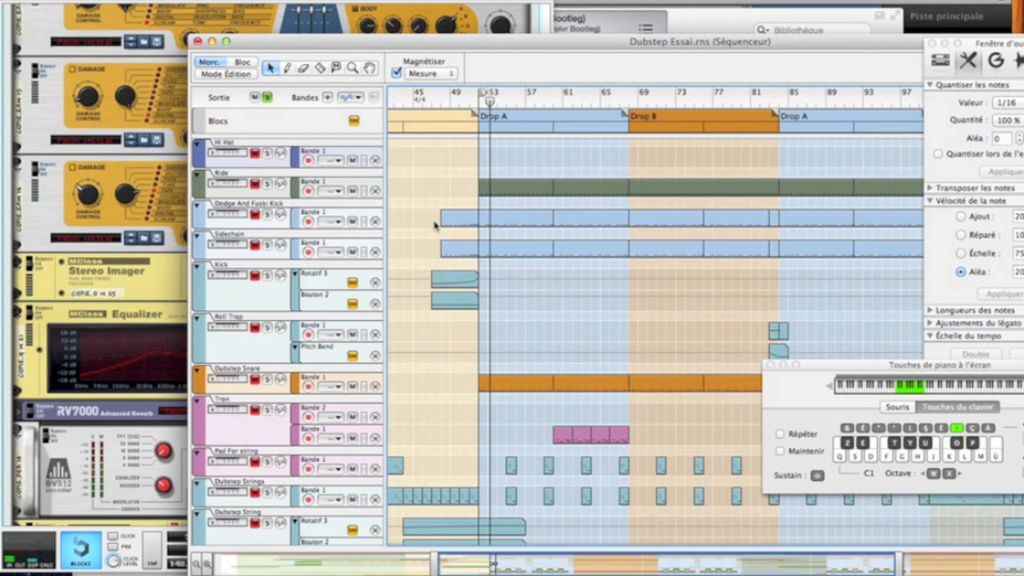
left_click(266, 215)
left_click(267, 379)
left_click(480, 102)
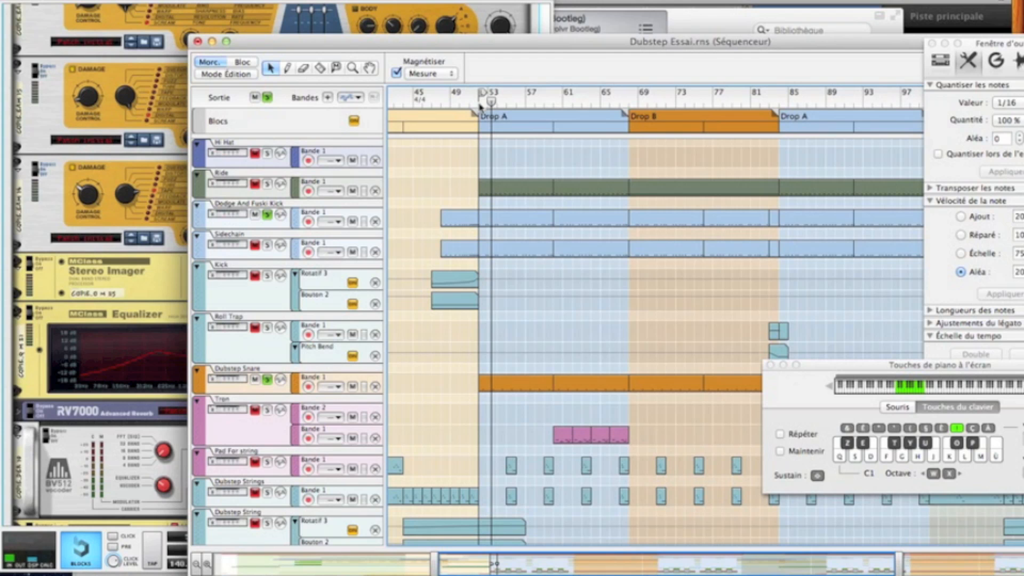
Return to the Papapa track group in the sequencer's track list.
scroll(536, 281, "down", 15)
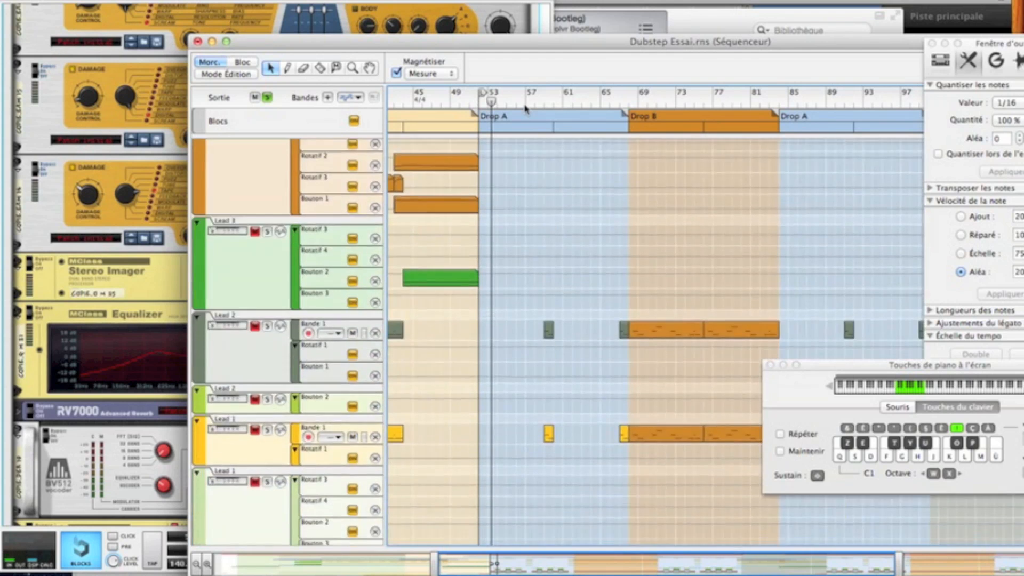
scroll(536, 282, "down", 10)
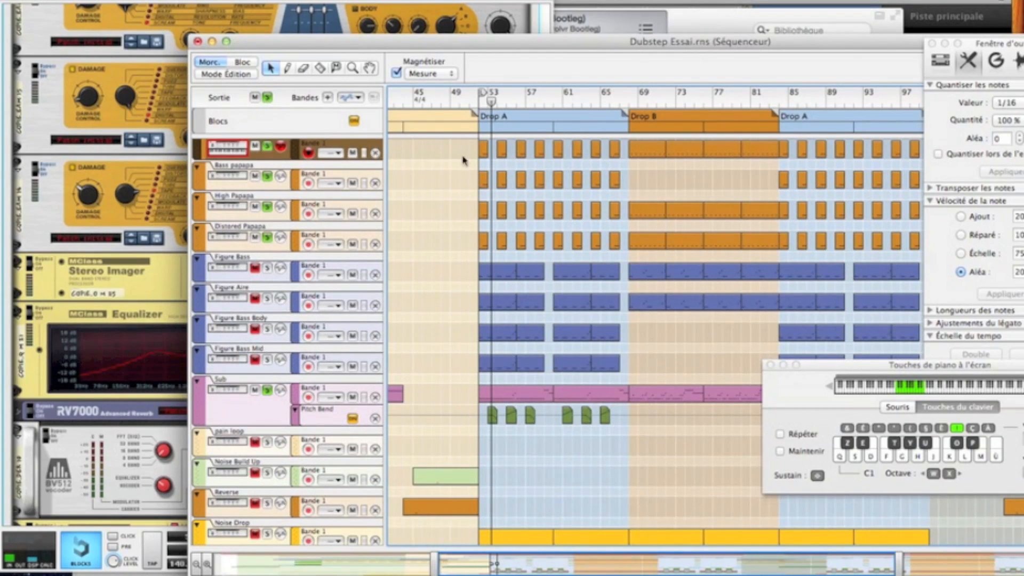
scroll(461, 177, "up", 3)
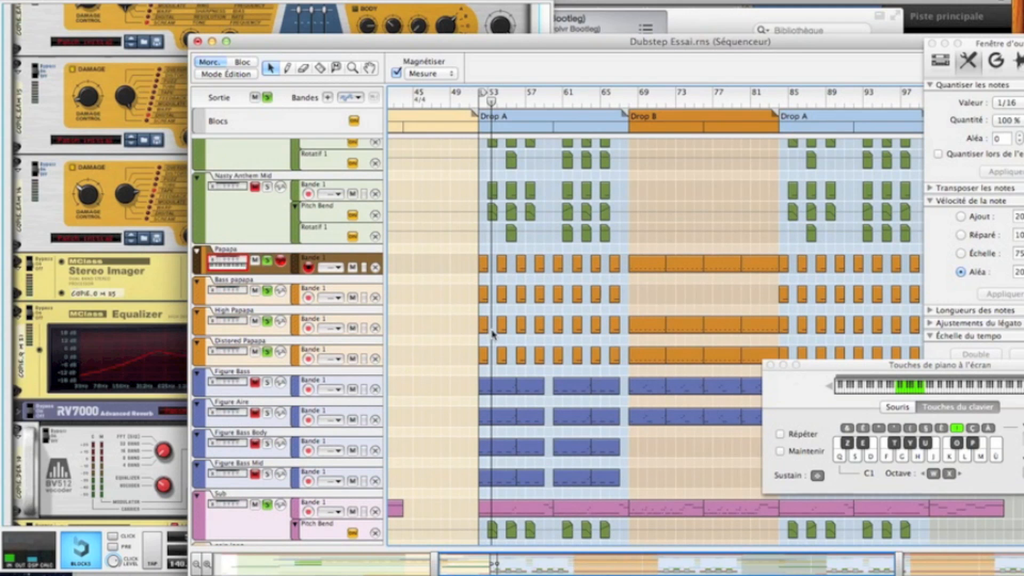